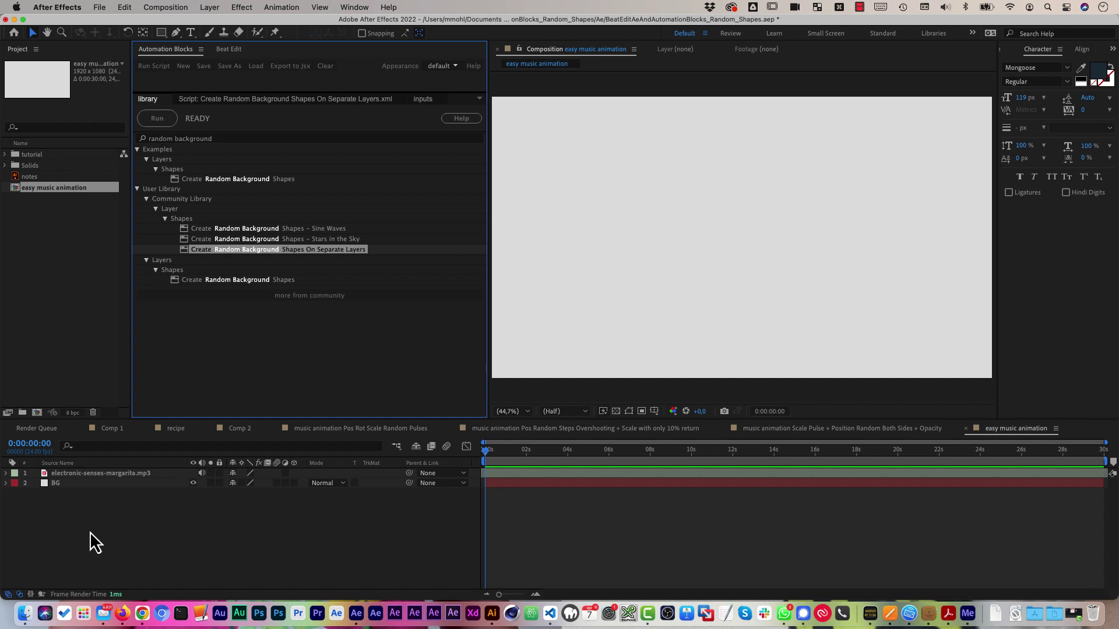
Select the BG layer in the easy music animation composition.
{"action": "left_click", "coordinate": [52, 485]}
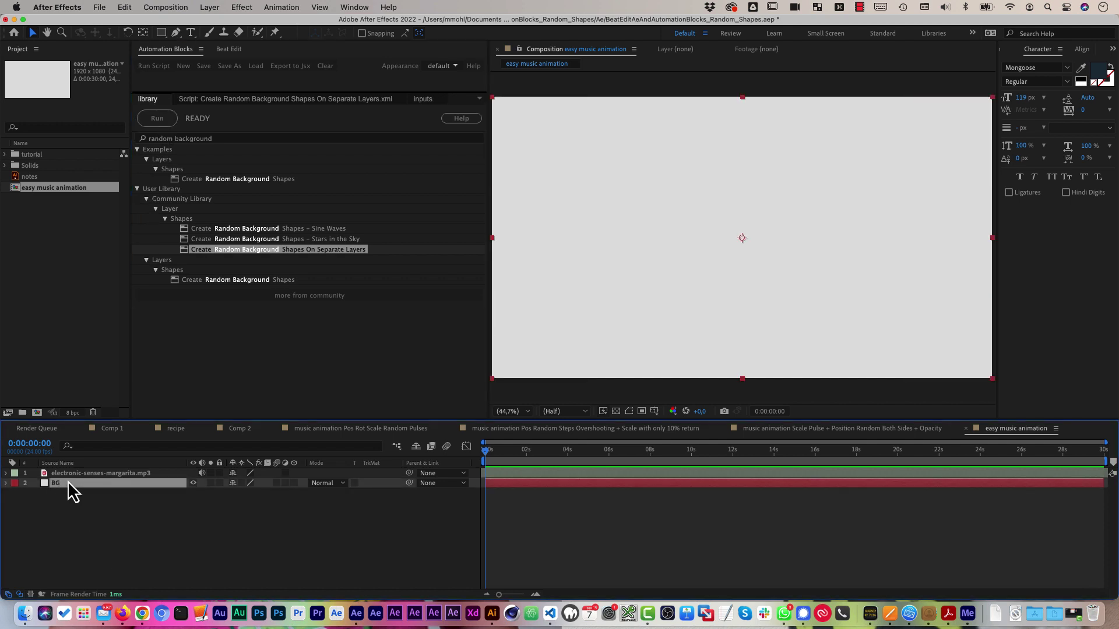
Run the separate-layers script with number of shapes set to 25.
{"action": "left_click", "coordinate": [157, 118]}
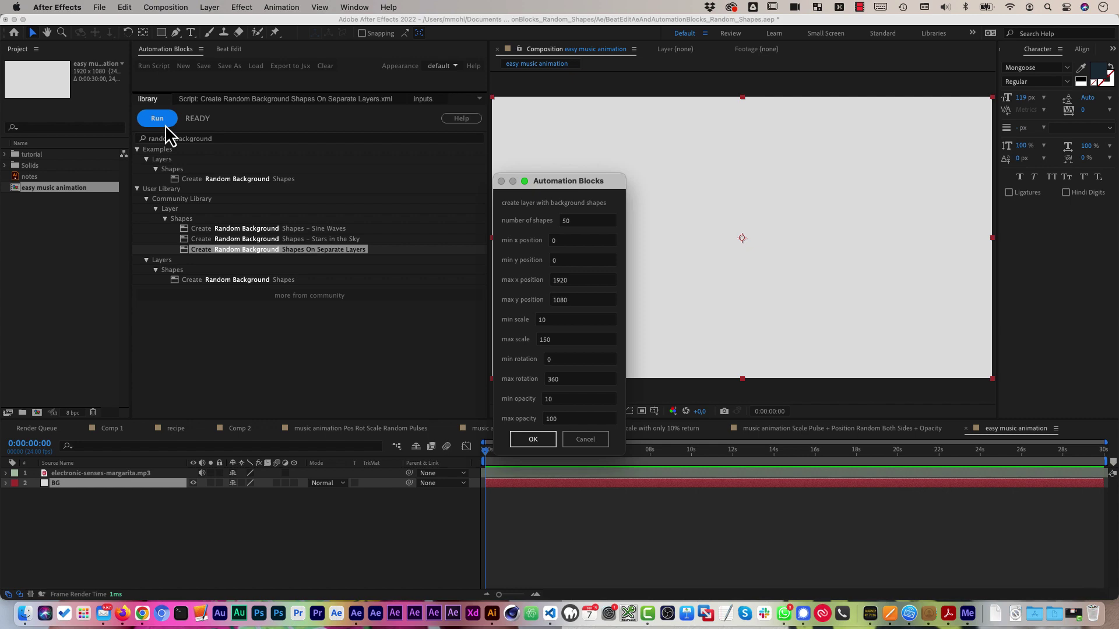
{"action": "double_click", "coordinate": [570, 223]}
{"action": "type", "text": "2"}
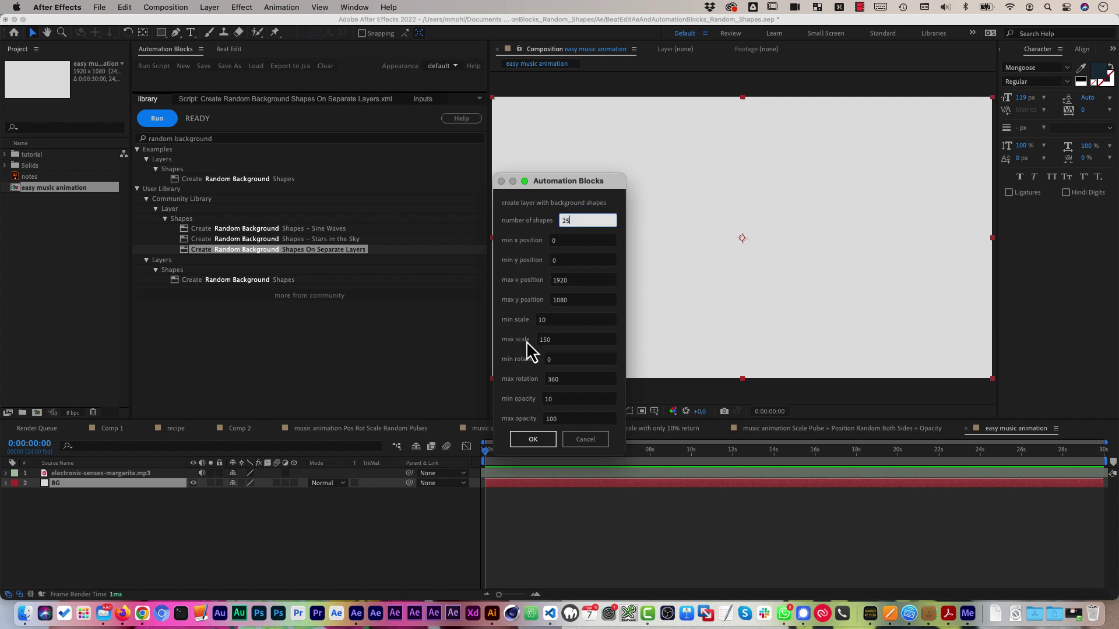
{"action": "left_click", "coordinate": [533, 444]}
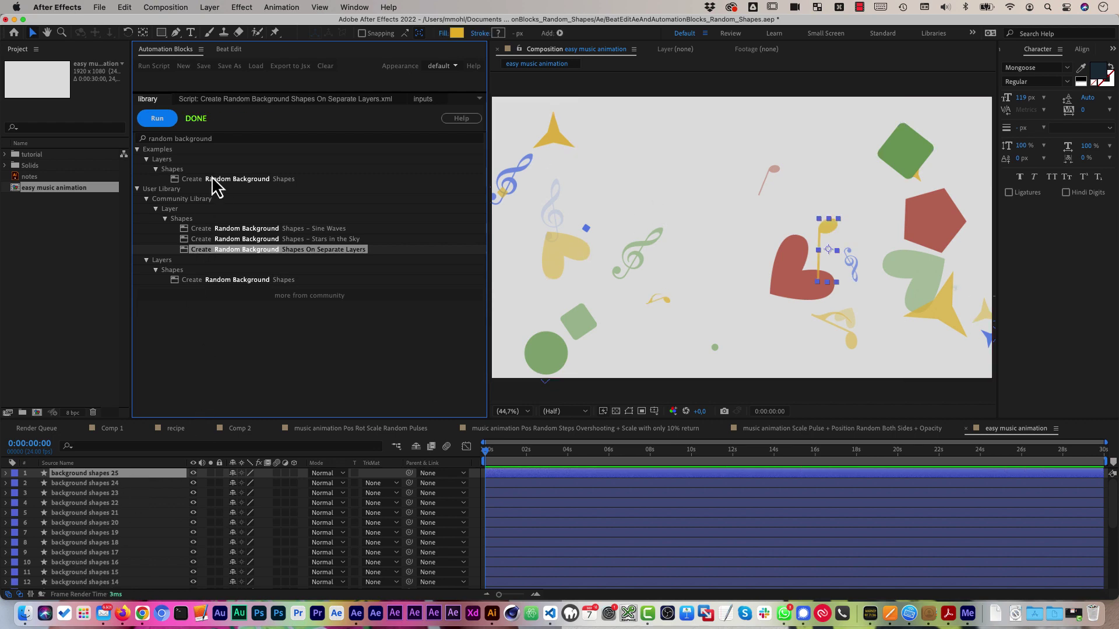
{"action": "scroll", "coordinate": [123, 514], "scroll_direction": "down", "scroll_amount": 5}
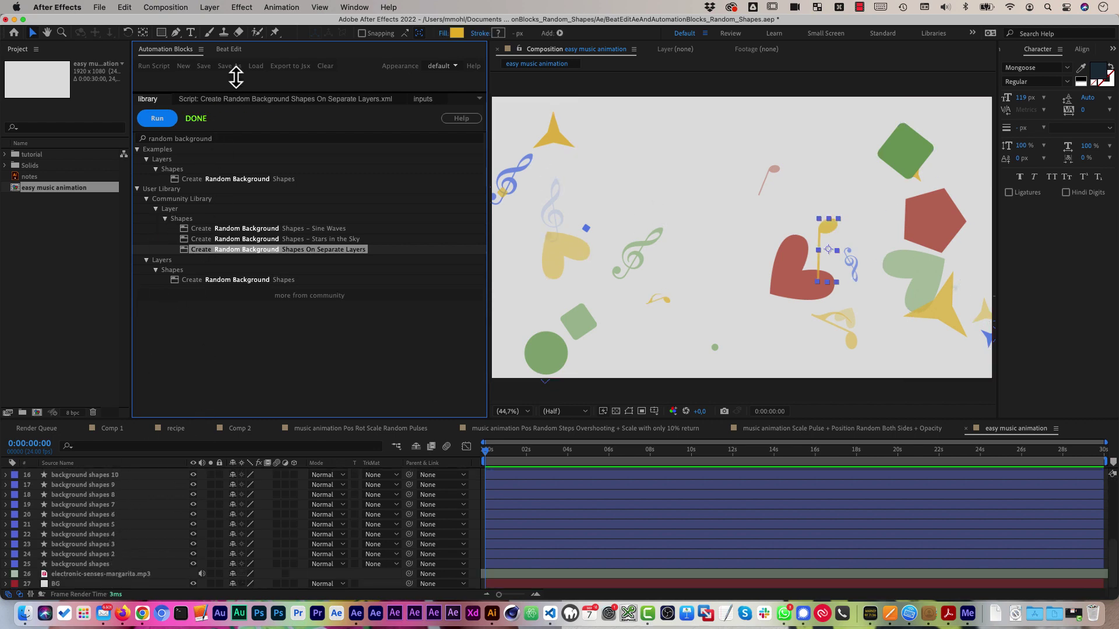
Load electronic-senses-margarita.mp3 into Beat Edit, play it at lower volume, then pause.
{"action": "left_click", "coordinate": [233, 50]}
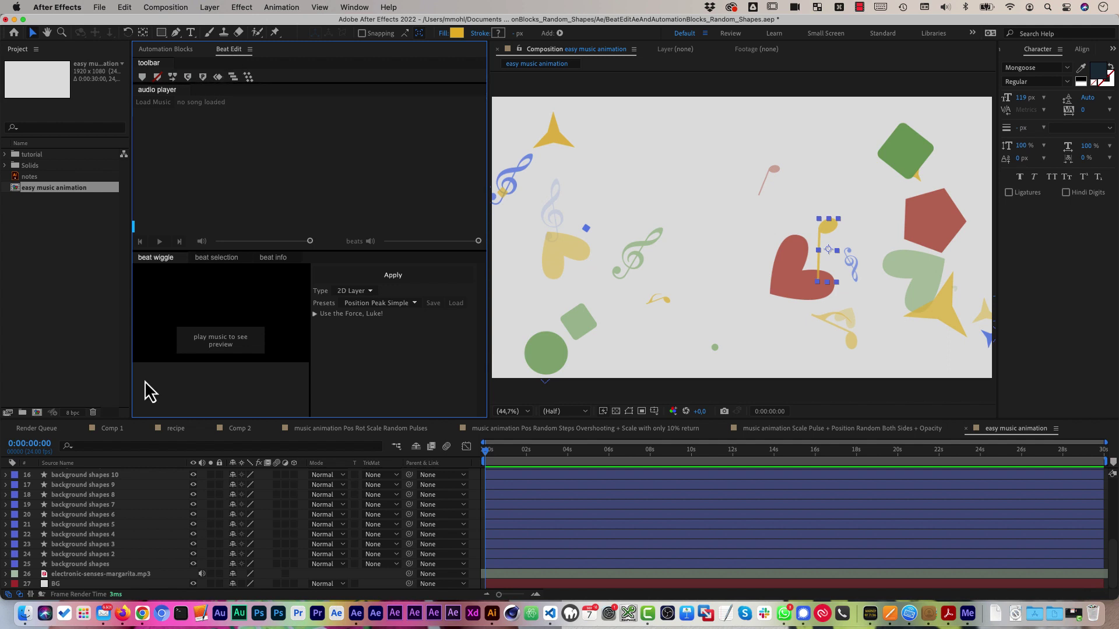
{"action": "left_click", "coordinate": [74, 575]}
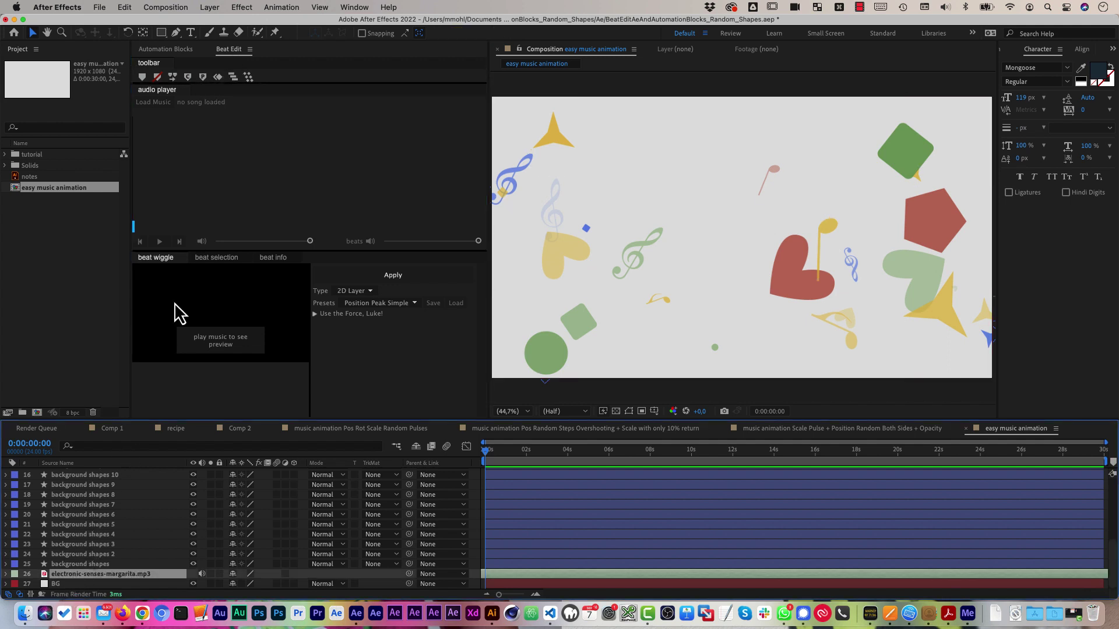
{"action": "left_click", "coordinate": [162, 103]}
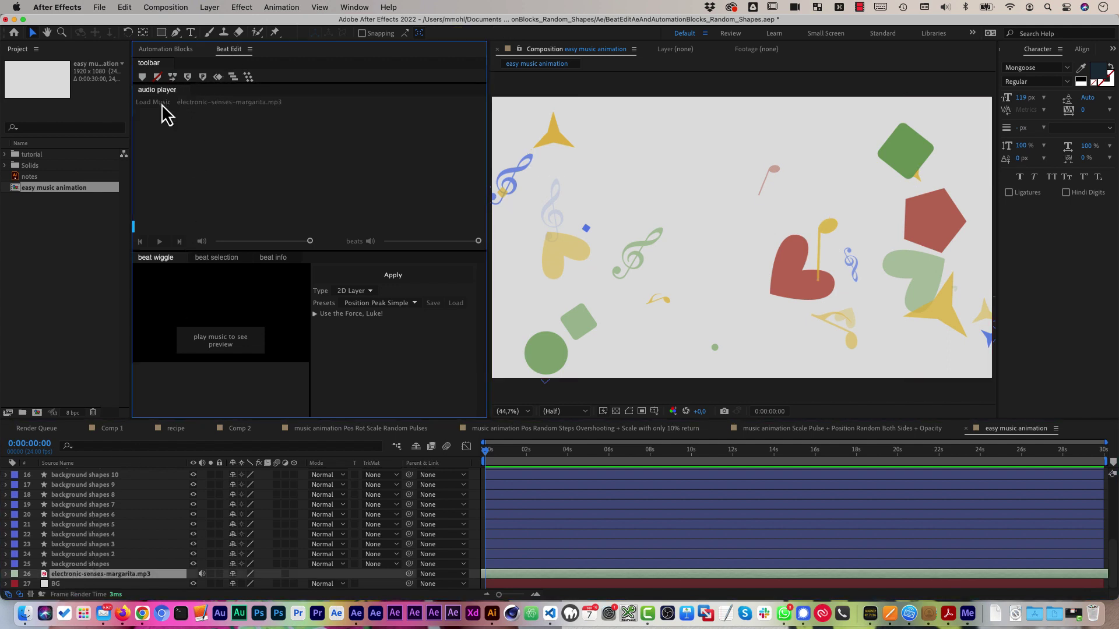
{"action": "left_click", "coordinate": [158, 241]}
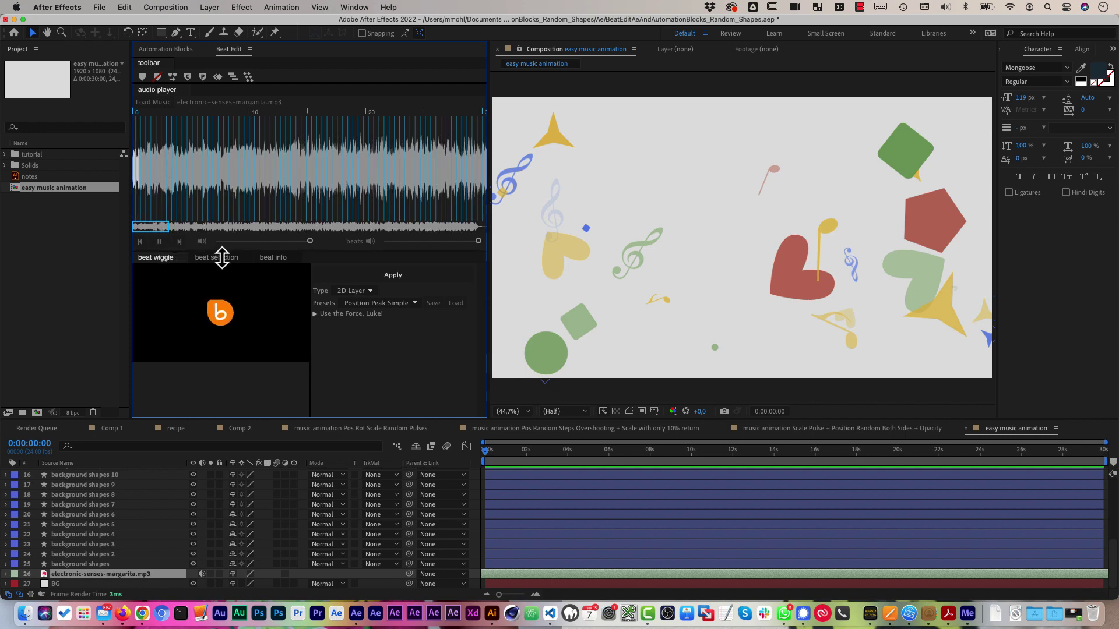
{"action": "left_click", "coordinate": [479, 240]}
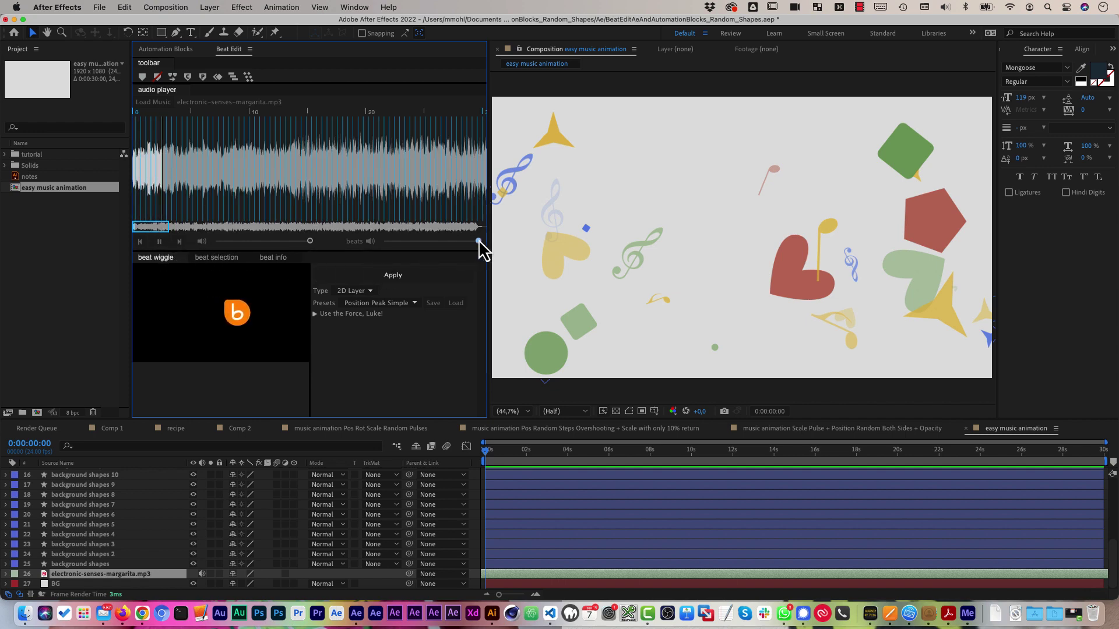
{"action": "left_click_drag", "start_coordinate": [309, 241], "coordinate": [257, 241]}
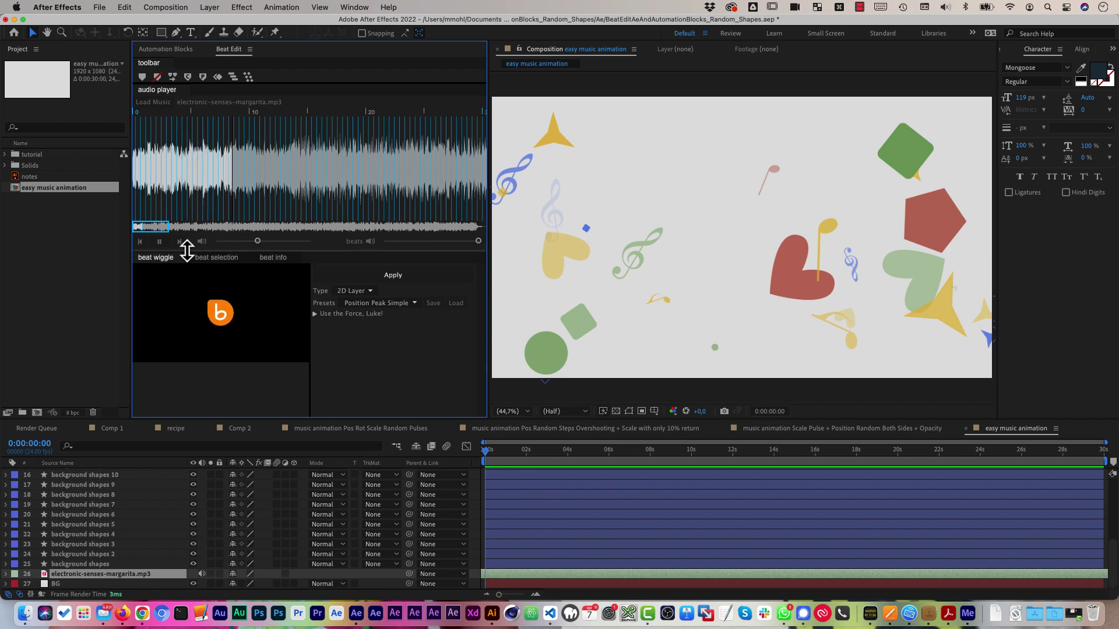
{"action": "left_click", "coordinate": [159, 241]}
Set the wiggle type to 2D Layer and preset to Pos Rot Scale Random Pulses, then preview.
{"action": "left_click", "coordinate": [351, 292]}
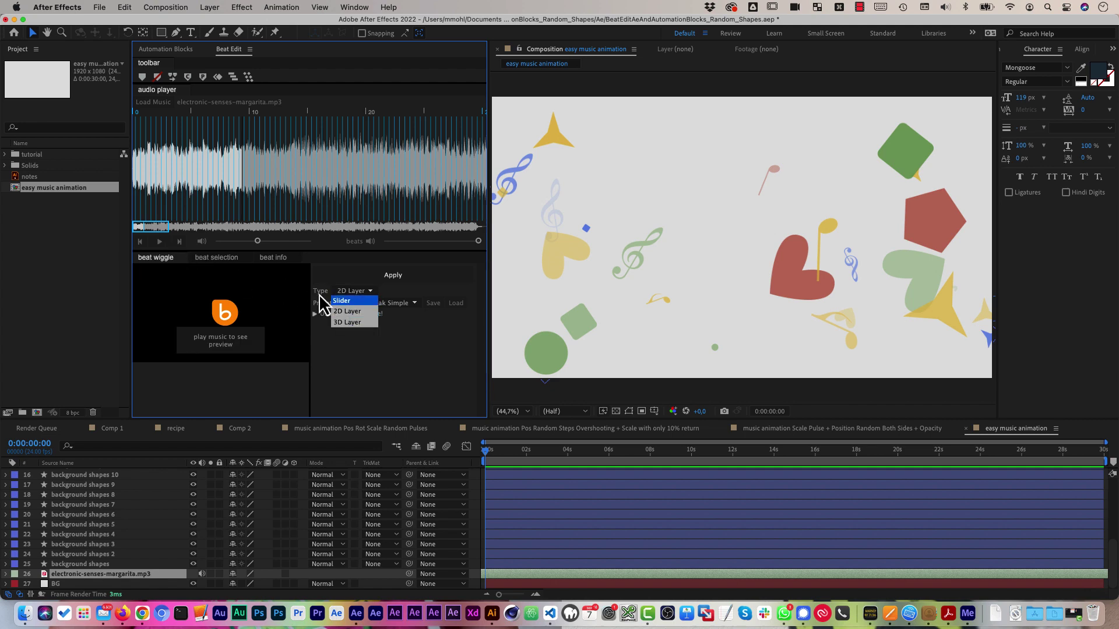
{"action": "left_click", "coordinate": [340, 315]}
{"action": "left_click", "coordinate": [365, 307]}
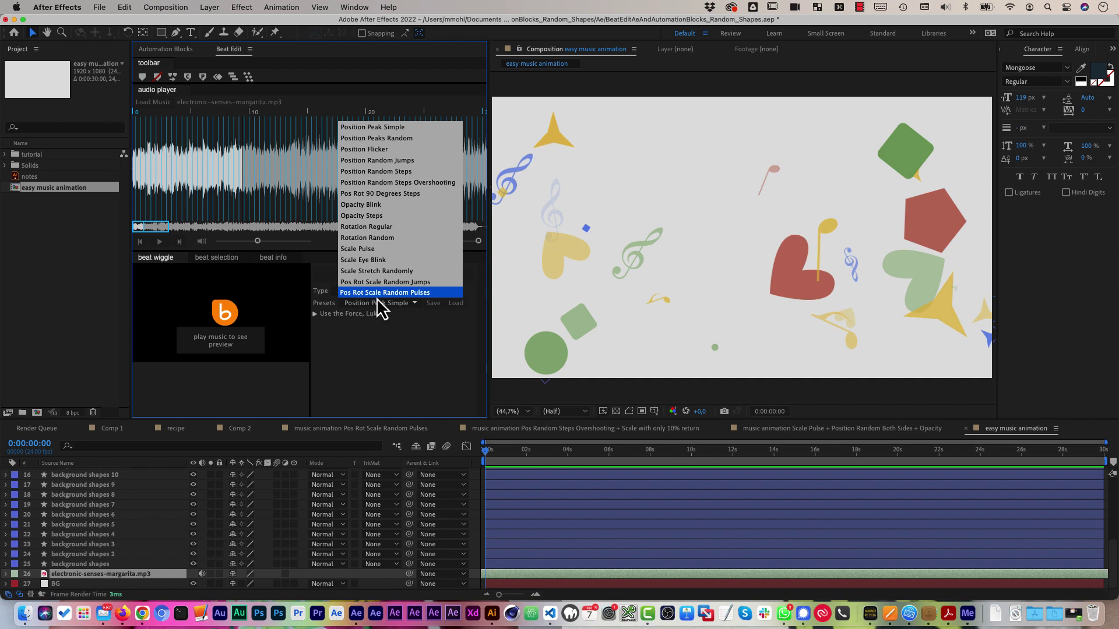
{"action": "left_click", "coordinate": [380, 296]}
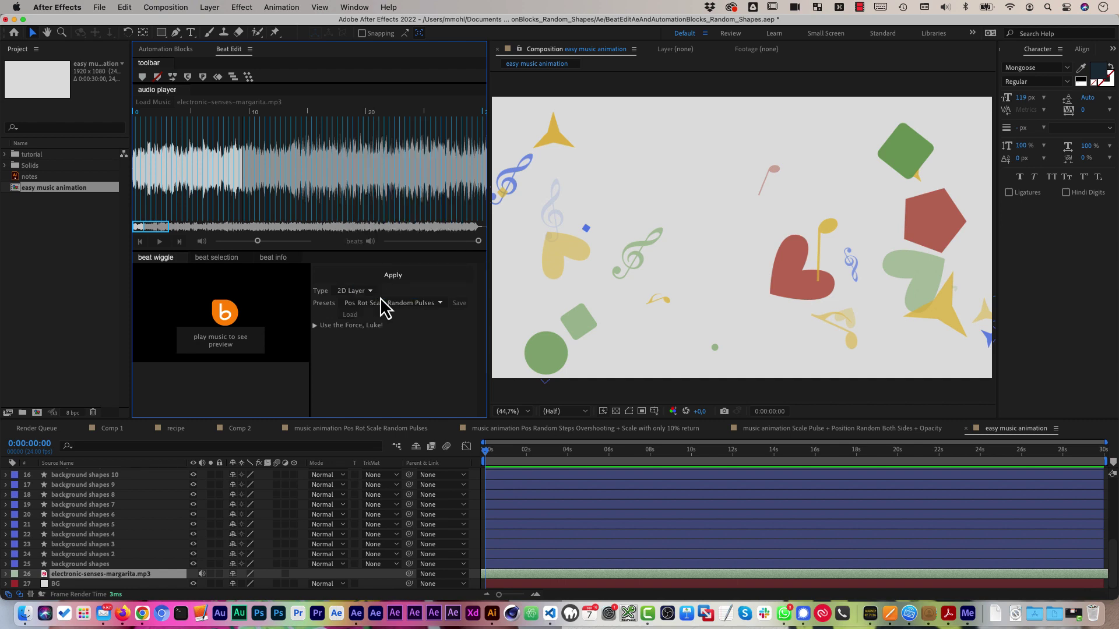
{"action": "left_click", "coordinate": [158, 242]}
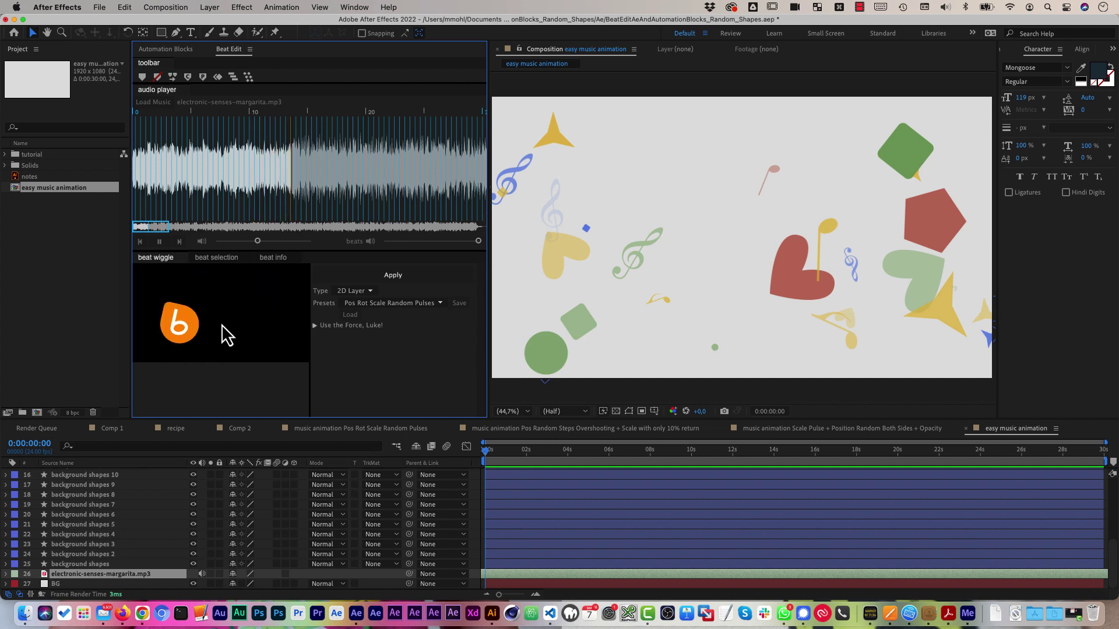
{"action": "scroll", "coordinate": [116, 483], "scroll_direction": "up", "scroll_amount": 5}
Select shape layers 1–25, apply the Beat Edit wiggle, and preview the animation.
{"action": "left_click", "coordinate": [113, 473]}
{"action": "scroll", "coordinate": [110, 495], "scroll_direction": "down", "scroll_amount": 5}
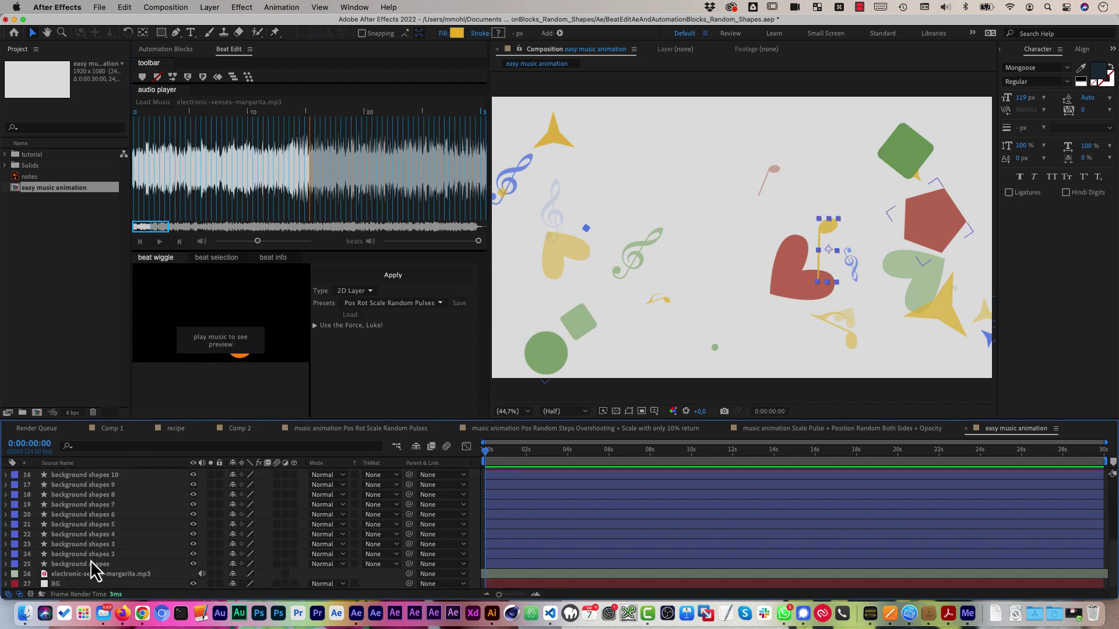
{"action": "left_click", "coordinate": [92, 561], "text": "shift"}
{"action": "left_click", "coordinate": [351, 275]}
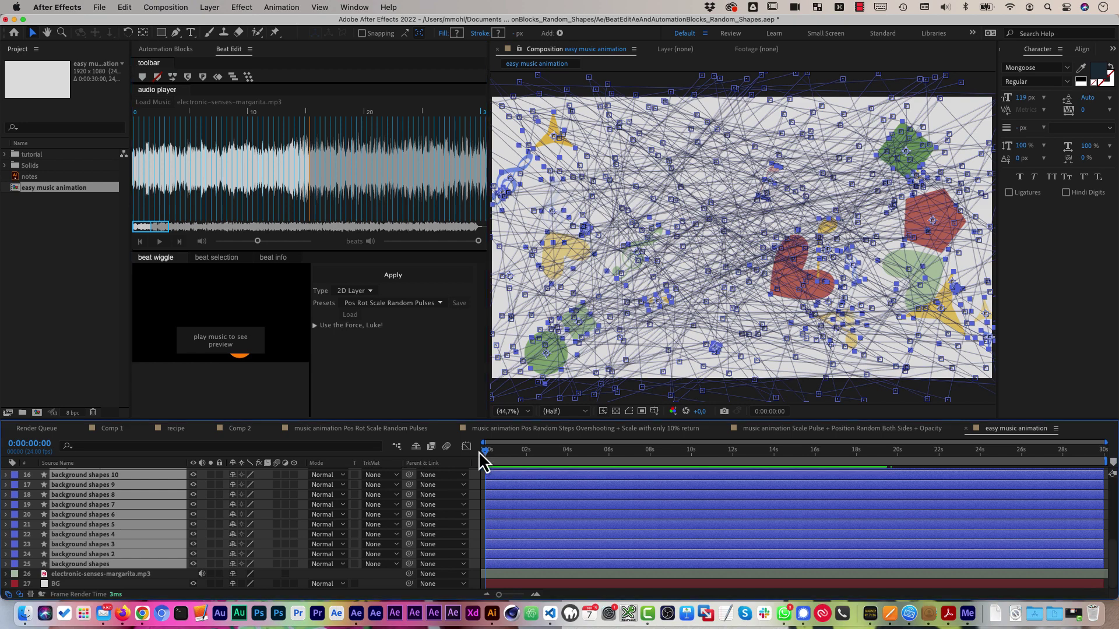
{"action": "key", "text": "space"}
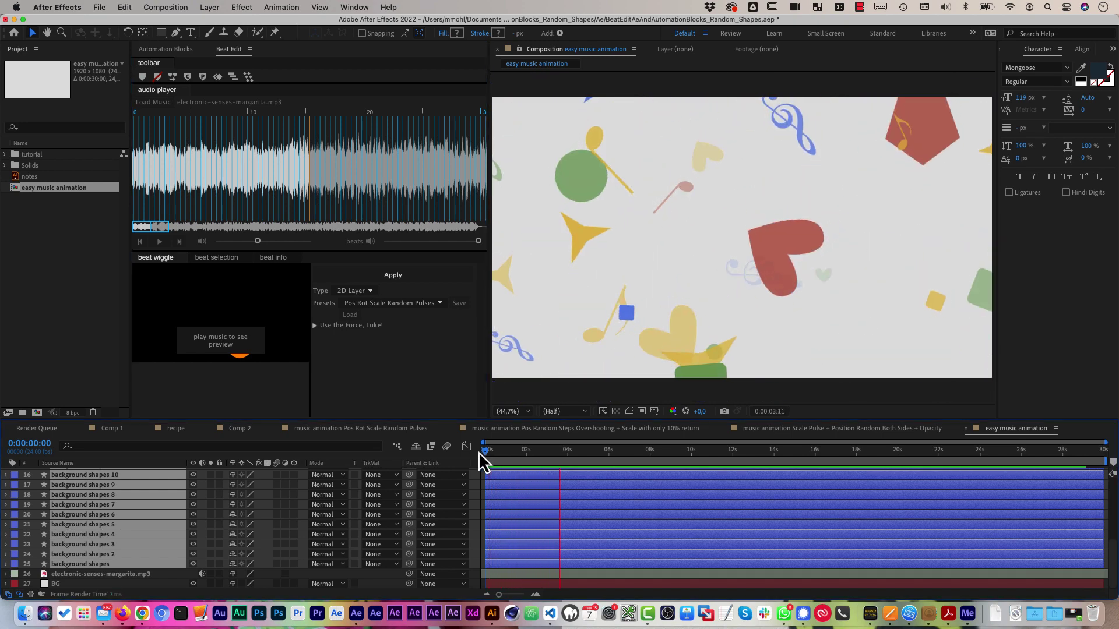
{"action": "key", "text": "space"}
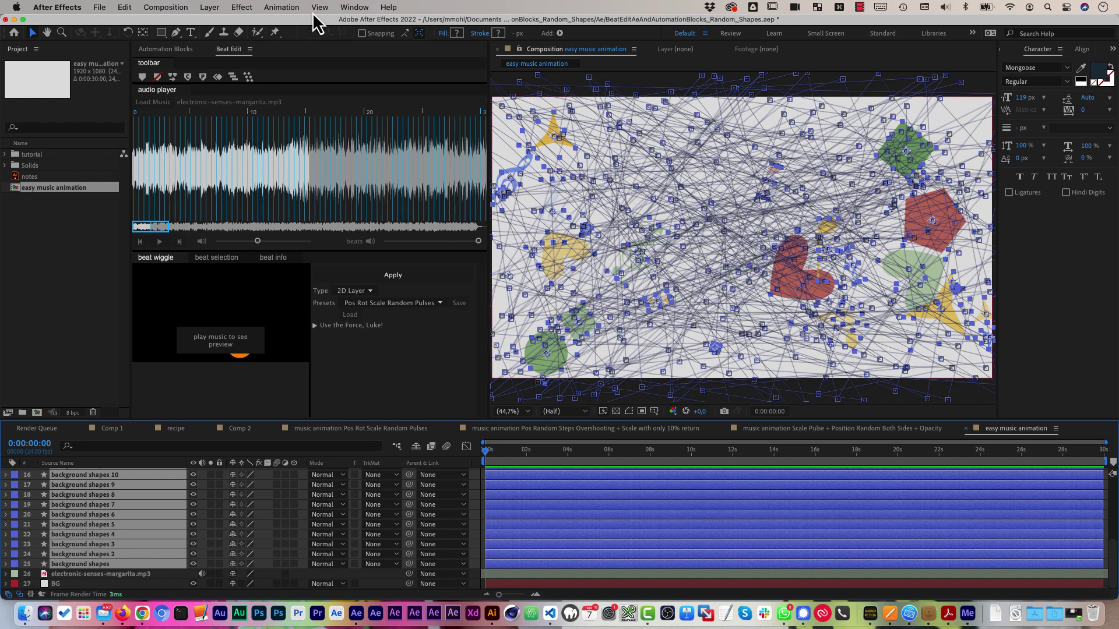
{"action": "left_click", "coordinate": [181, 49]}
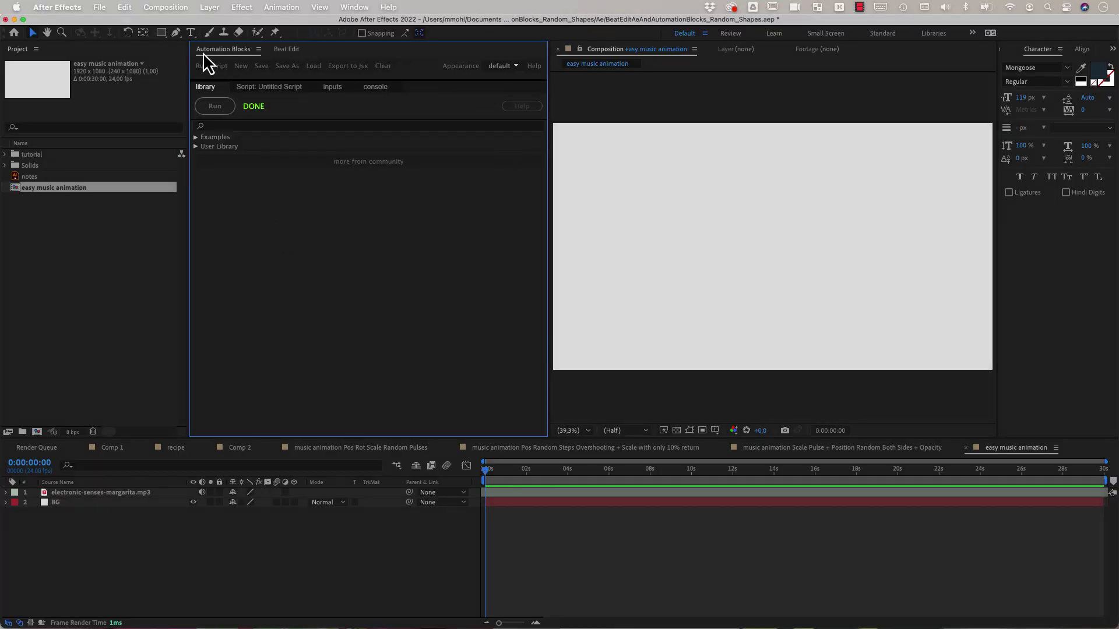
Browse the Examples tree, then search the script library for 'Background Shapes'.
{"action": "left_click", "coordinate": [197, 138]}
{"action": "left_click", "coordinate": [206, 148]}
{"action": "left_click", "coordinate": [204, 218]}
{"action": "left_click", "coordinate": [201, 138]}
{"action": "left_click", "coordinate": [214, 126]}
{"action": "type", "text": "Background Shapes"}
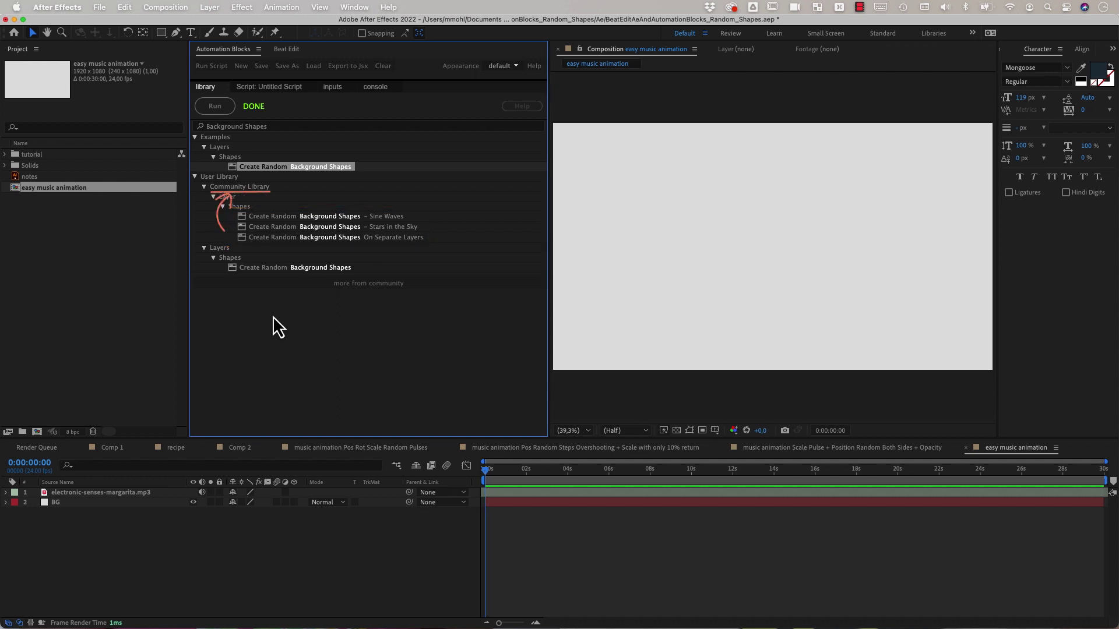
Open the Automation Blocks docs in Firefox at the 'Access Community Library' section.
{"action": "left_click", "coordinate": [535, 67]}
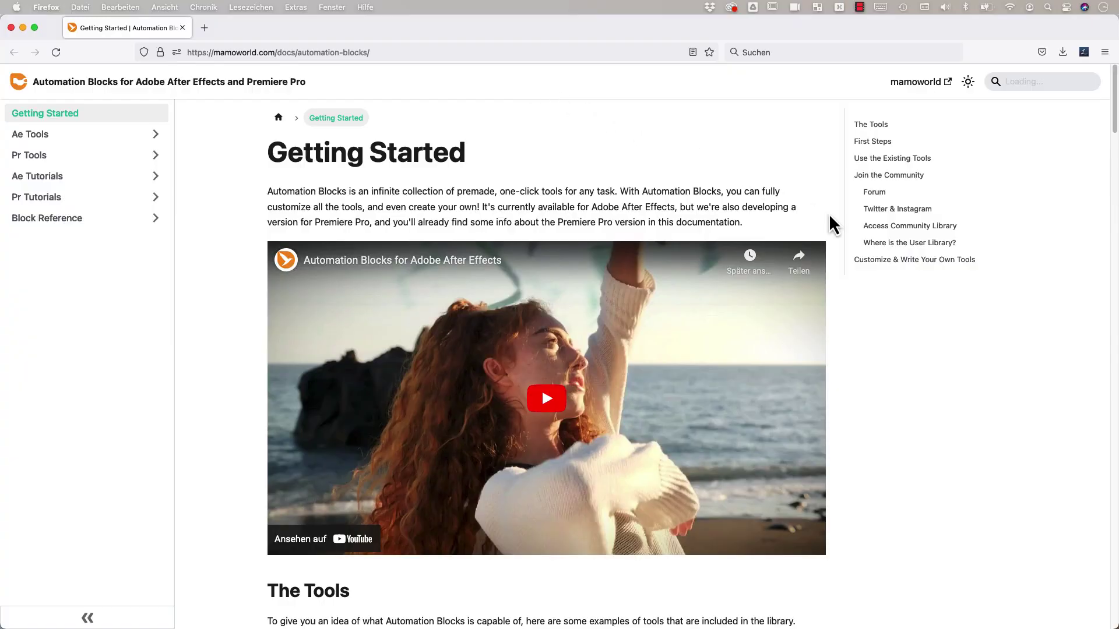
{"action": "left_click", "coordinate": [869, 230]}
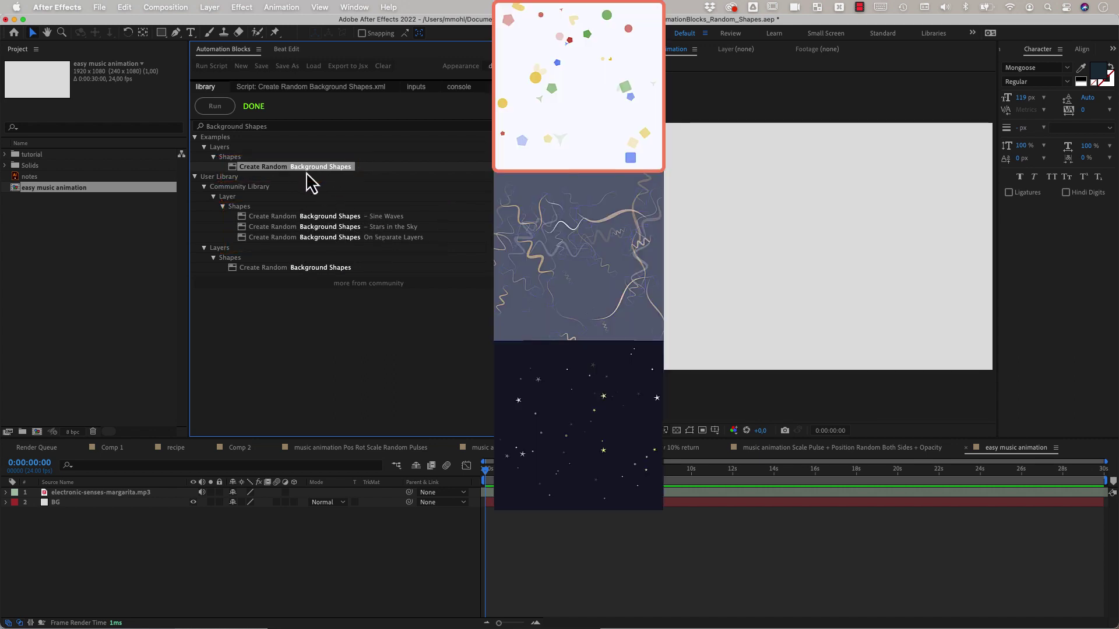
Inspect the Sine Waves and Stars in the Sky scripts, then select Create Random Background Shapes On Separate Layers.
{"action": "left_click", "coordinate": [324, 217]}
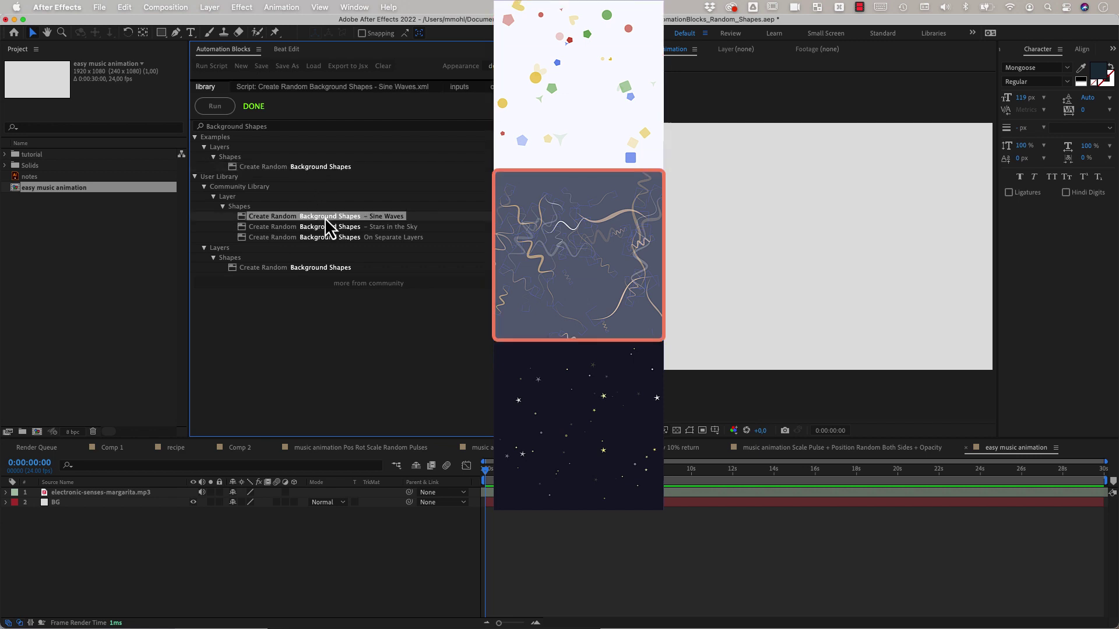
{"action": "left_click", "coordinate": [331, 229]}
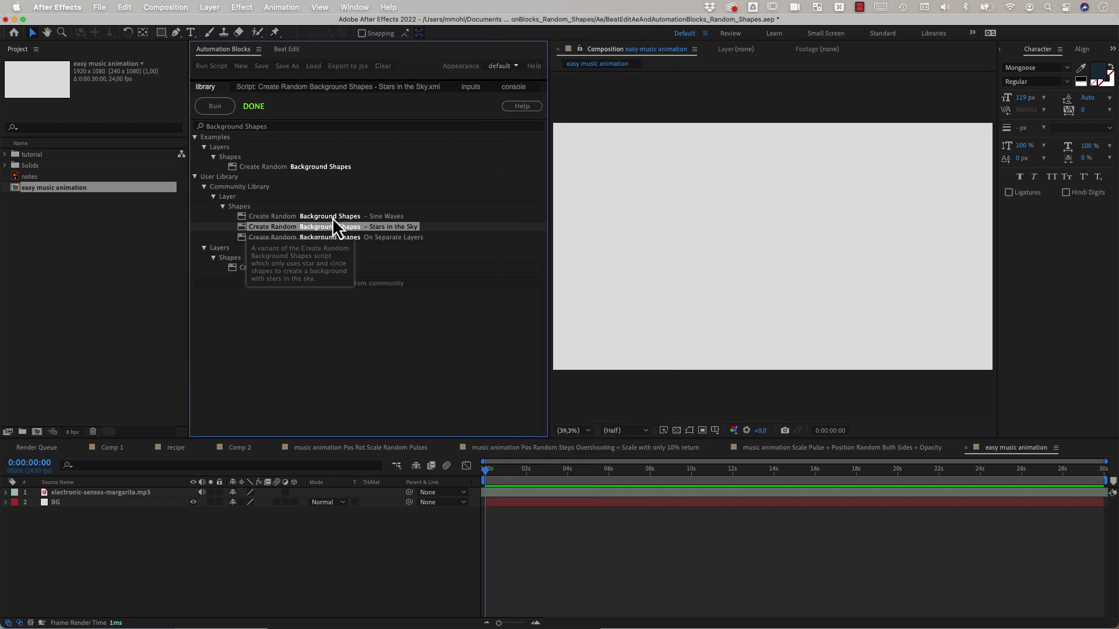
{"action": "left_click", "coordinate": [341, 92]}
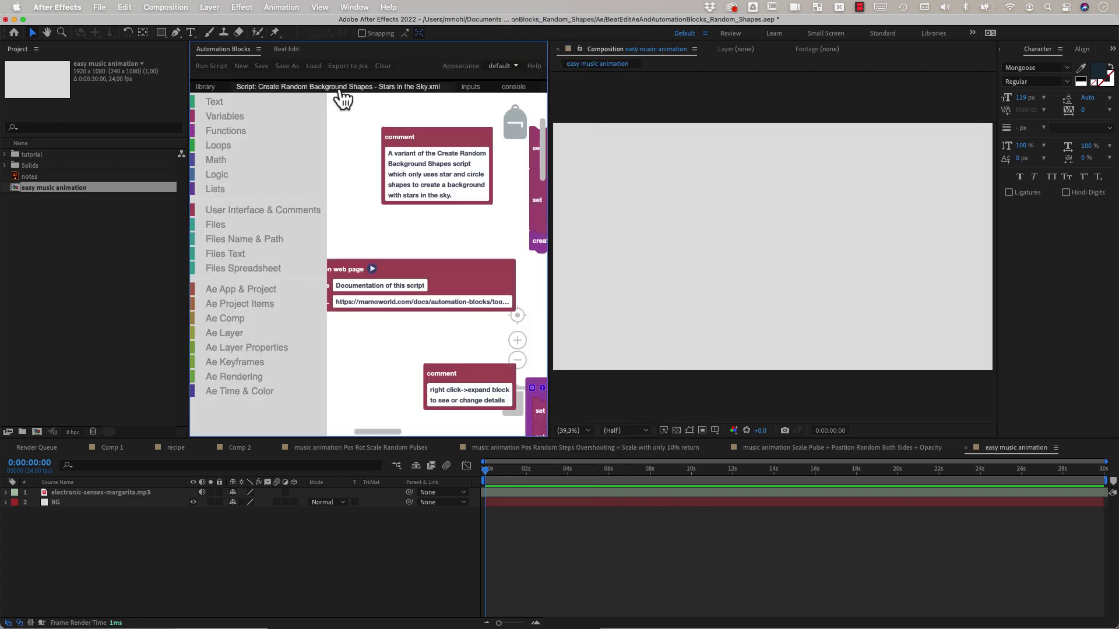
{"action": "left_click_drag", "start_coordinate": [549, 146], "coordinate": [834, 183]}
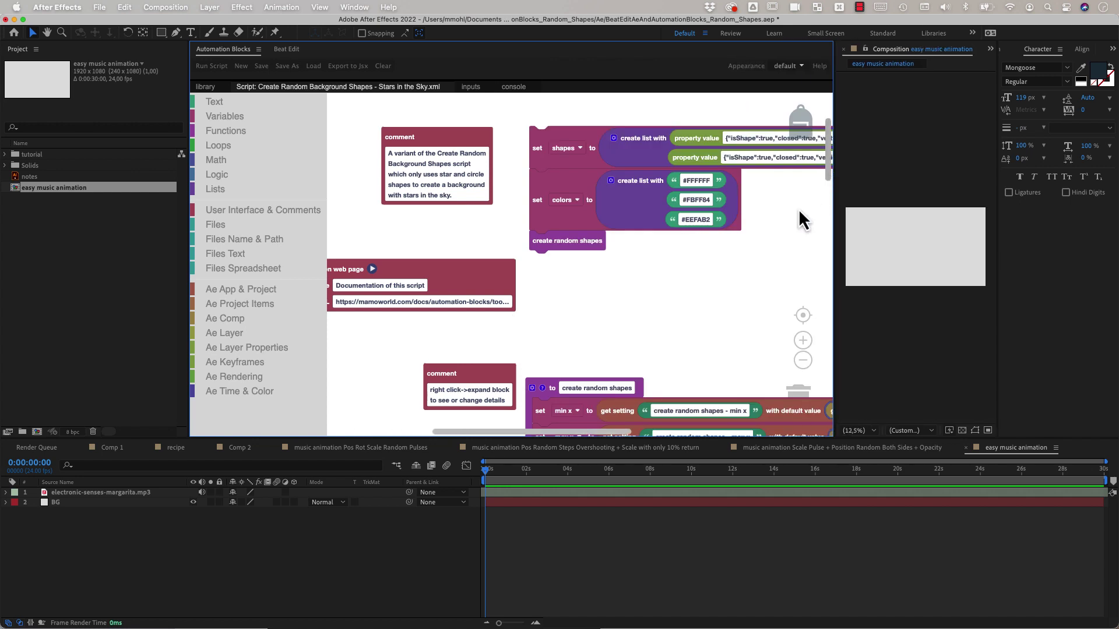
{"action": "left_click_drag", "start_coordinate": [587, 435], "coordinate": [641, 435]}
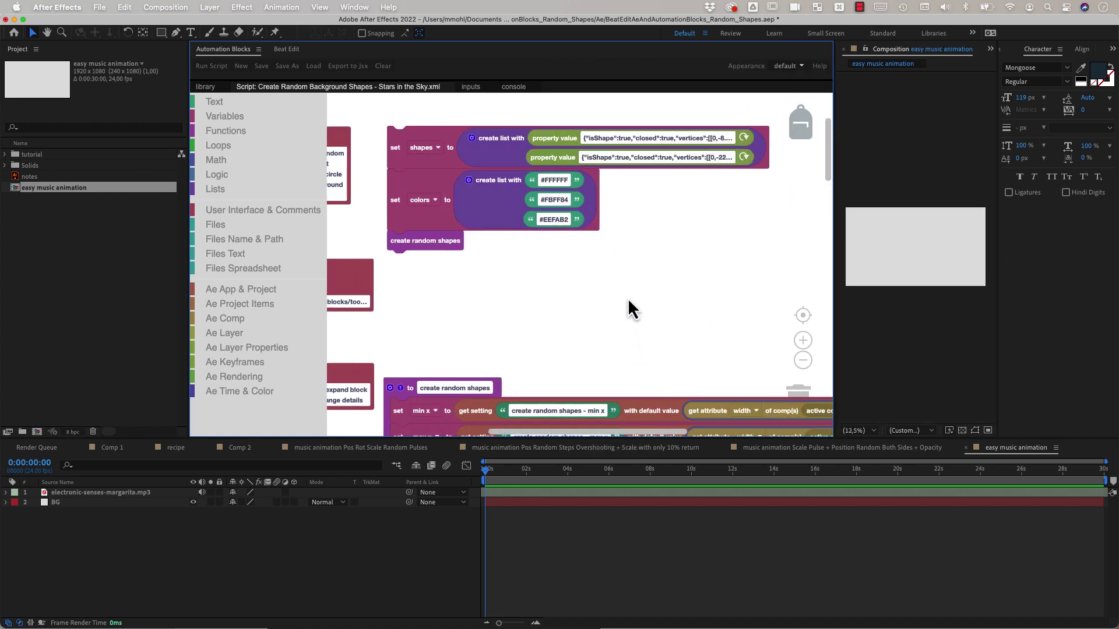
{"action": "scroll", "coordinate": [625, 319], "scroll_direction": "down", "scroll_amount": 6}
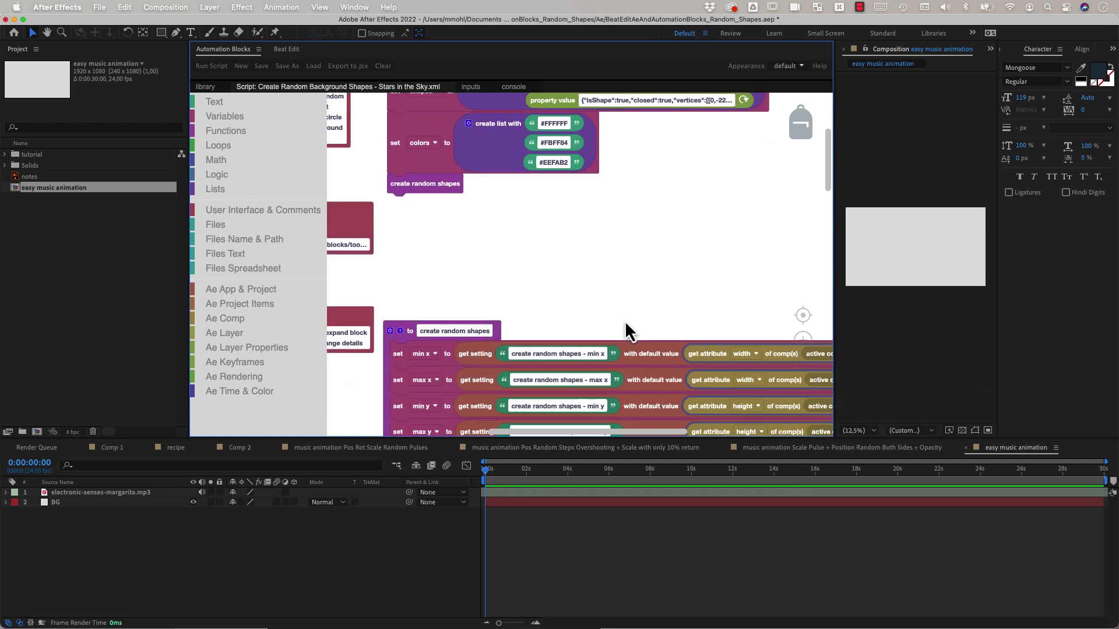
{"action": "scroll", "coordinate": [625, 321], "scroll_direction": "up", "scroll_amount": 6}
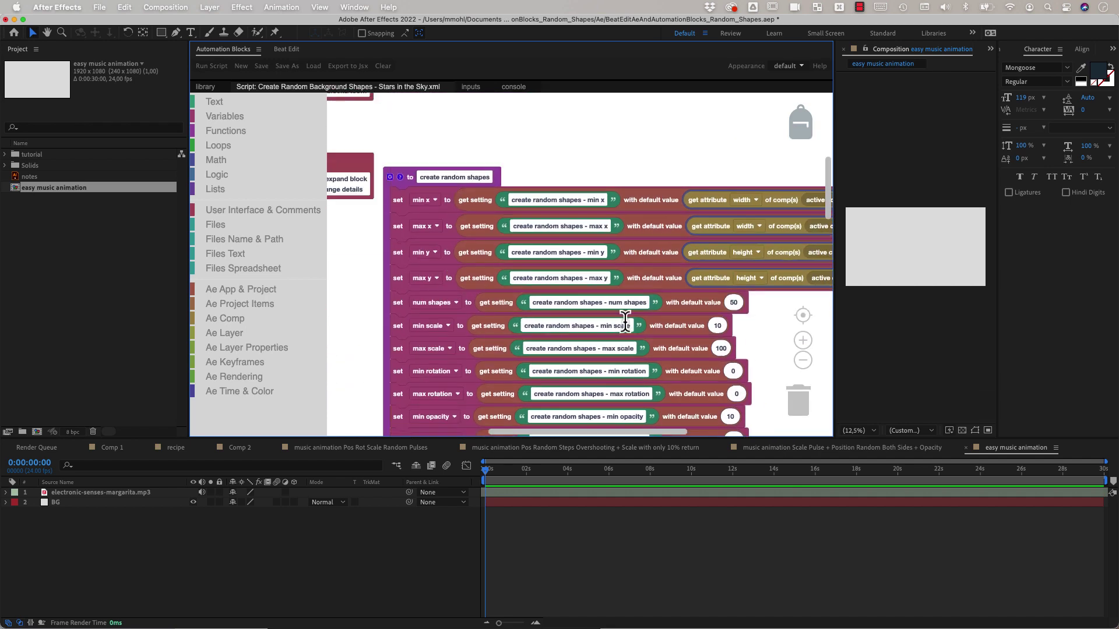
{"action": "scroll", "coordinate": [625, 321], "scroll_direction": "up", "scroll_amount": 2}
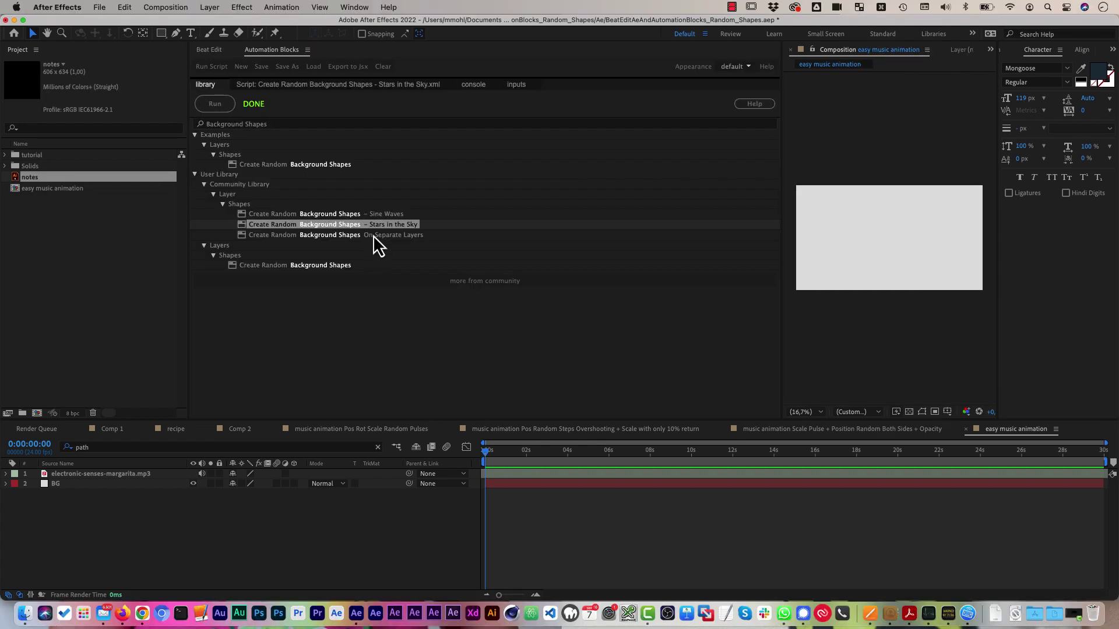
{"action": "left_click", "coordinate": [373, 235]}
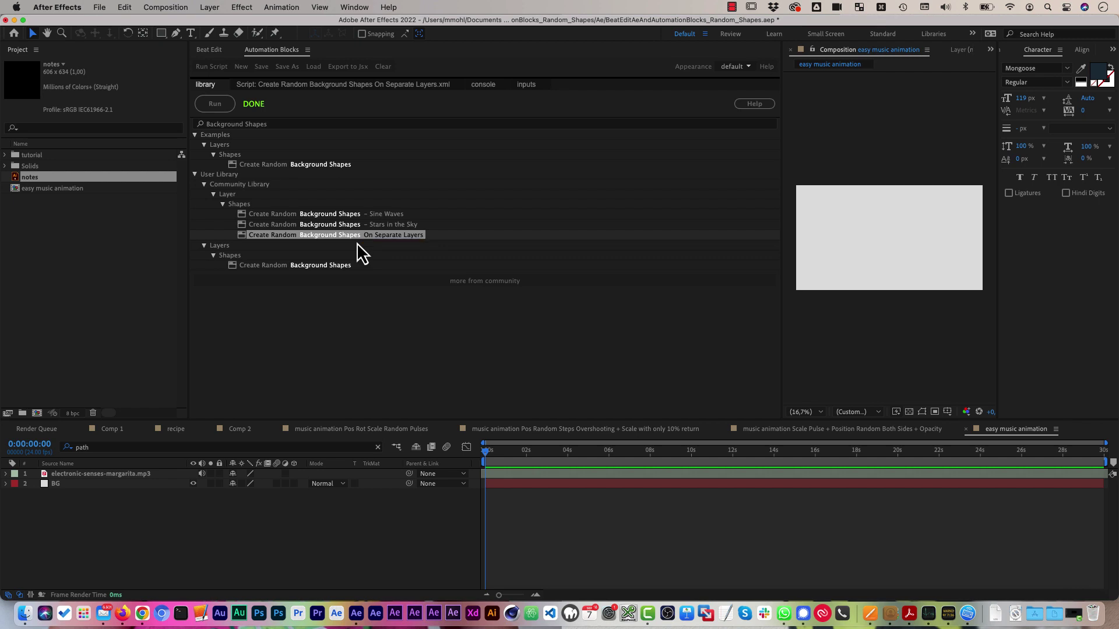
Run the separate-layers script on the music comp with 25 shapes and enlarge the Composition viewer.
{"action": "left_click", "coordinate": [325, 508]}
{"action": "left_click", "coordinate": [216, 111]}
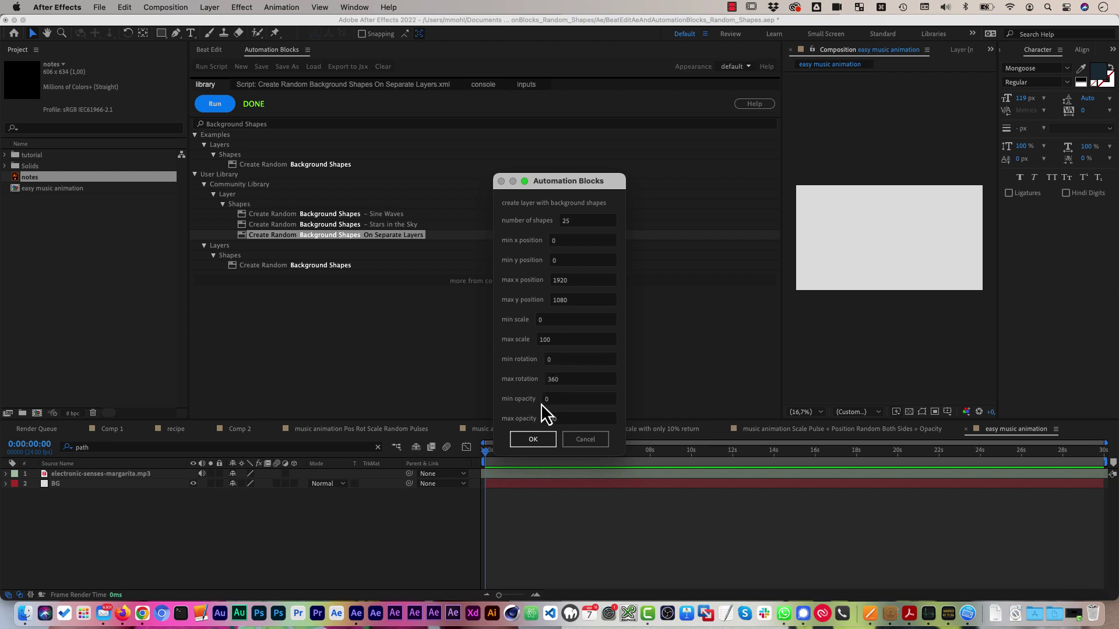
{"action": "left_click", "coordinate": [536, 440]}
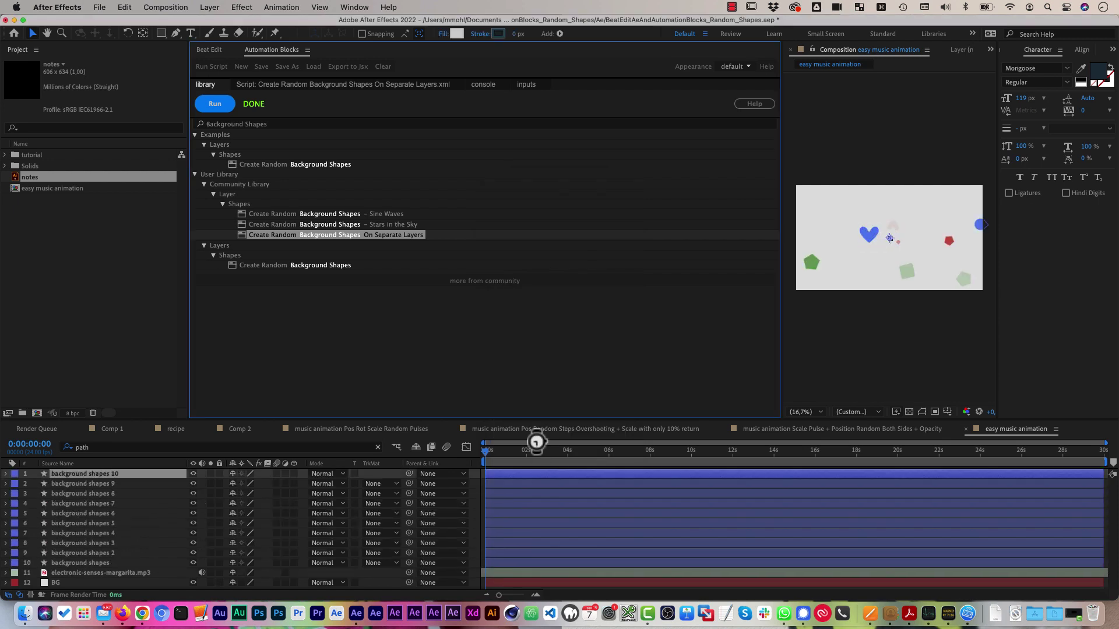
{"action": "left_click_drag", "start_coordinate": [782, 248], "coordinate": [525, 257]}
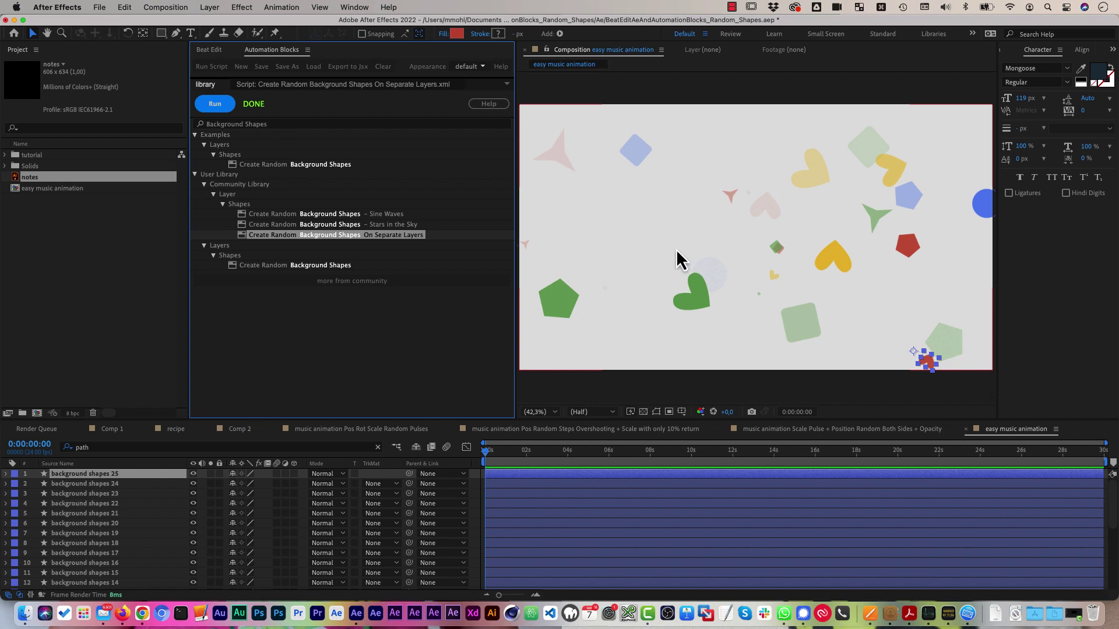
Add the notes artwork to the comp and convert it with Create Shapes from Vector Layer.
{"action": "left_click_drag", "start_coordinate": [29, 179], "coordinate": [93, 474]}
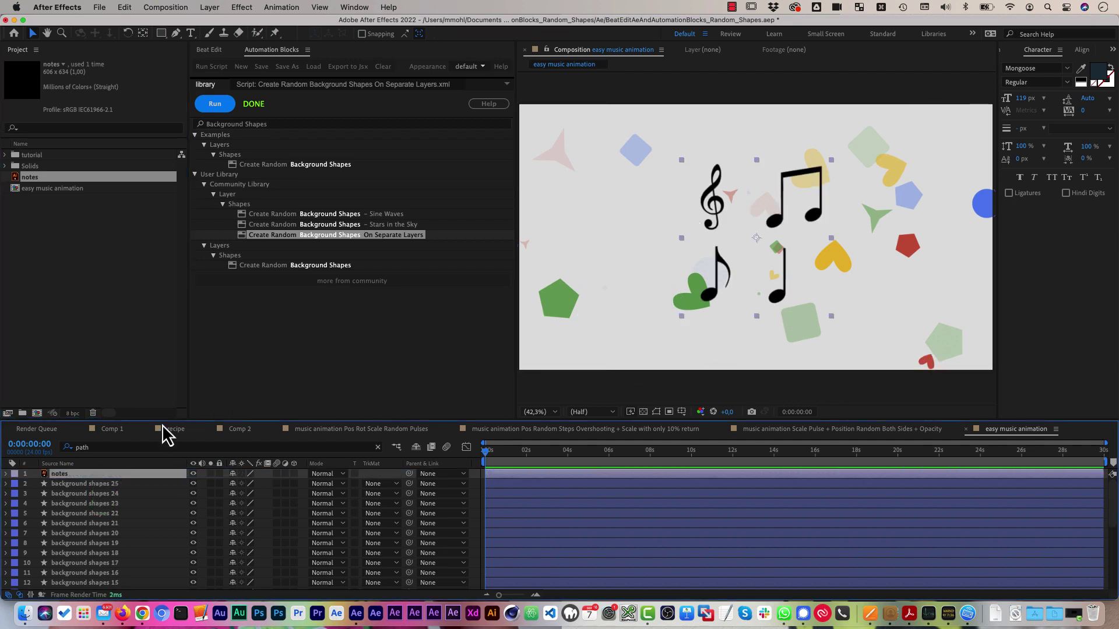
{"action": "right_click", "coordinate": [87, 476]}
{"action": "mouse_move", "coordinate": [146, 486]}
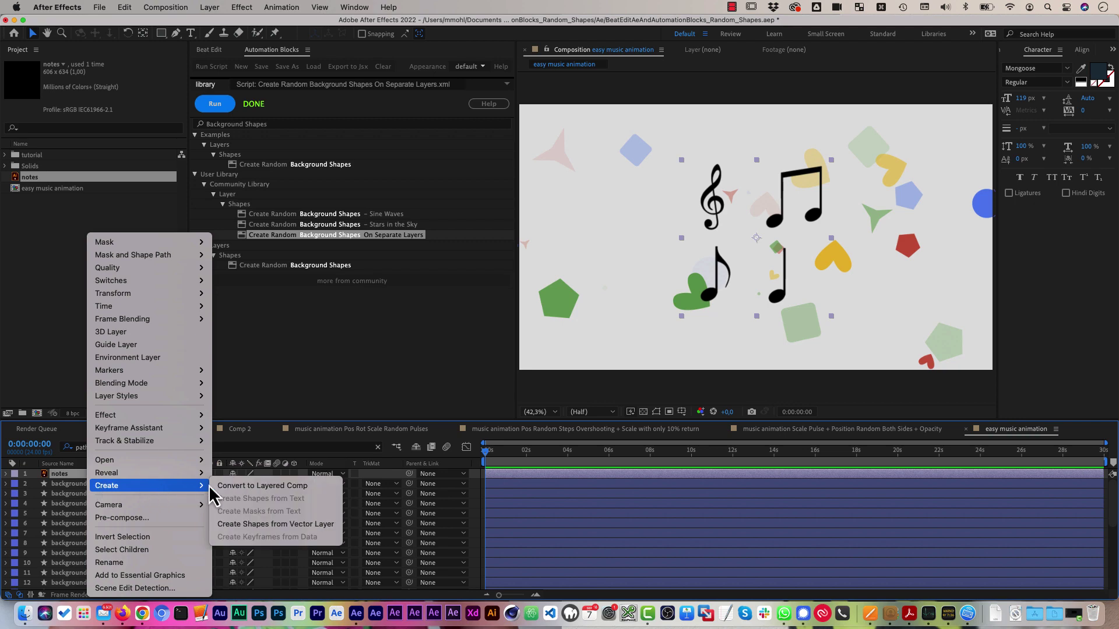
{"action": "left_click", "coordinate": [257, 527]}
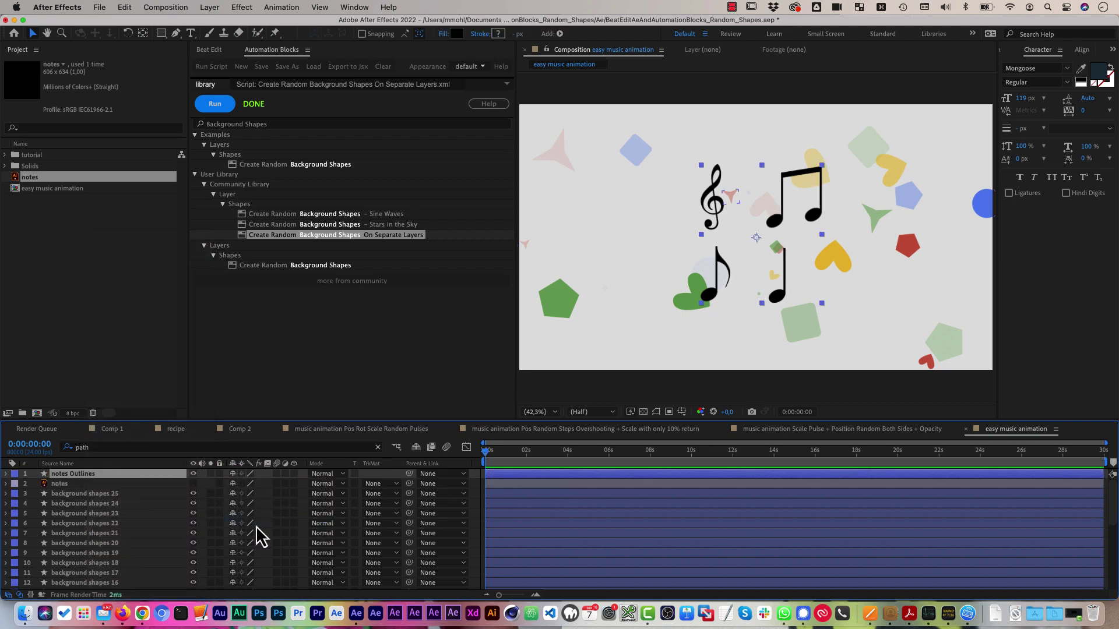
Filter the notes Outlines layer for 'path', select the Group 1–4 Paths, and show the script blocks.
{"action": "left_click", "coordinate": [114, 449]}
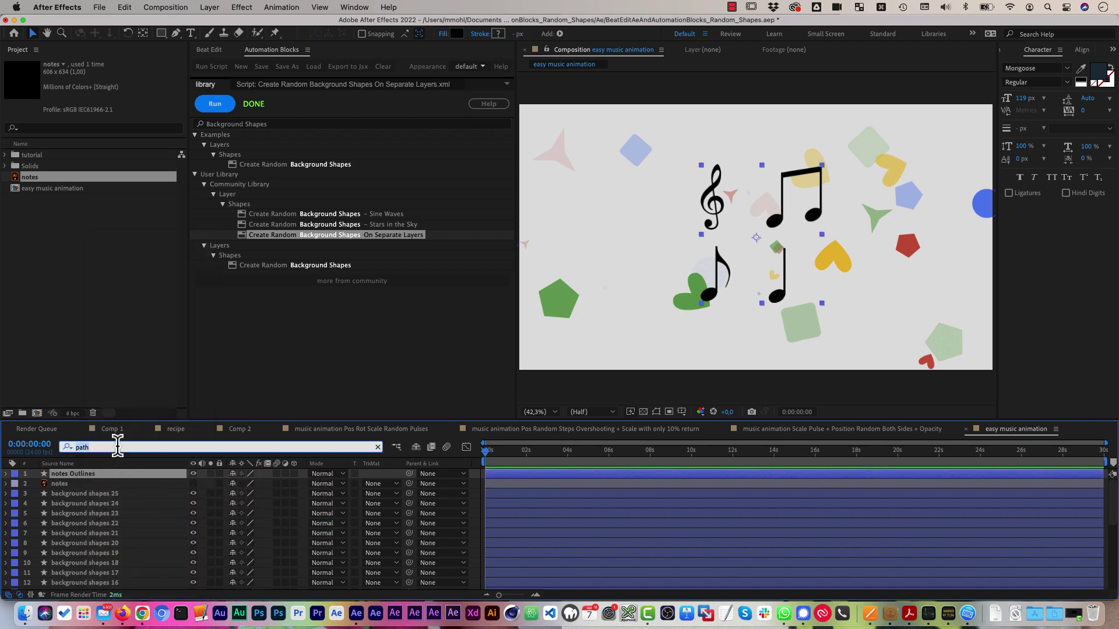
{"action": "type", "text": "path"}
{"action": "key", "text": "Return"}
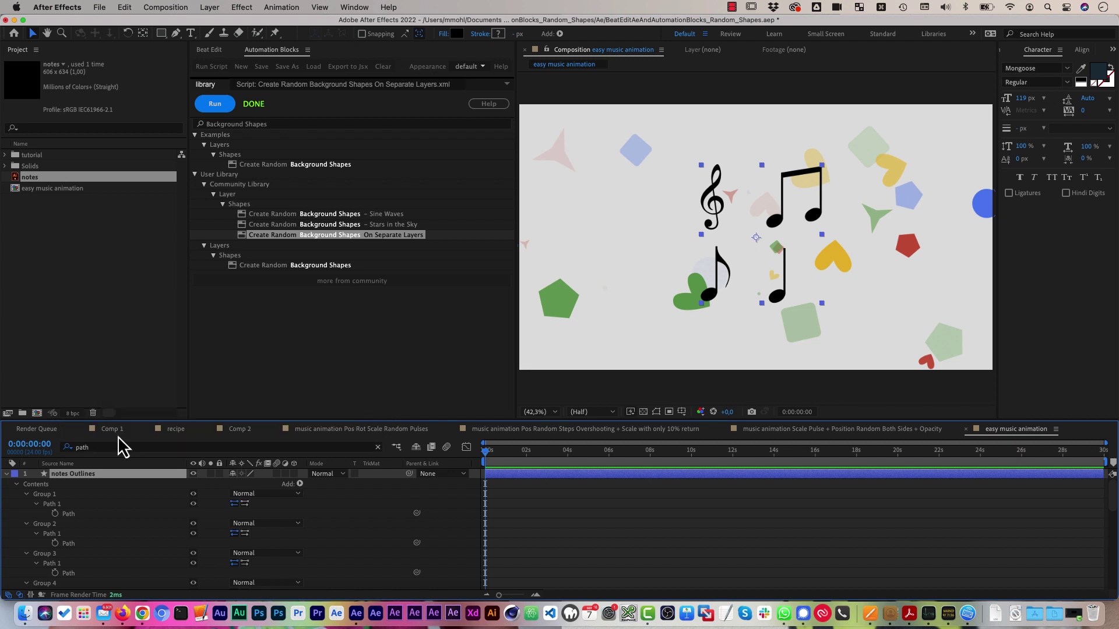
{"action": "left_click", "coordinate": [74, 516]}
{"action": "scroll", "coordinate": [75, 522], "scroll_direction": "down", "scroll_amount": 2}
{"action": "left_click", "coordinate": [74, 516], "text": "shift"}
{"action": "left_click", "coordinate": [75, 544], "text": "shift"}
{"action": "left_click", "coordinate": [74, 574], "text": "shift"}
{"action": "left_click_drag", "start_coordinate": [516, 202], "coordinate": [844, 257]}
{"action": "left_click", "coordinate": [411, 86]}
Grow the shapes list in the create list block to nine slots.
{"action": "left_click_drag", "start_coordinate": [470, 414], "coordinate": [579, 414]}
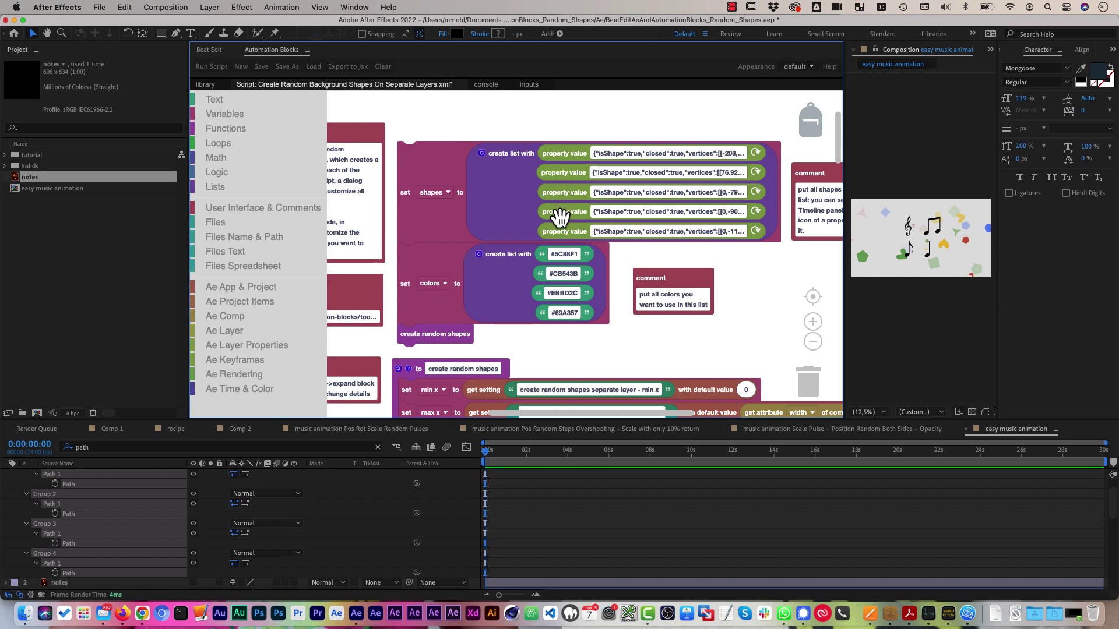
{"action": "left_click", "coordinate": [482, 154]}
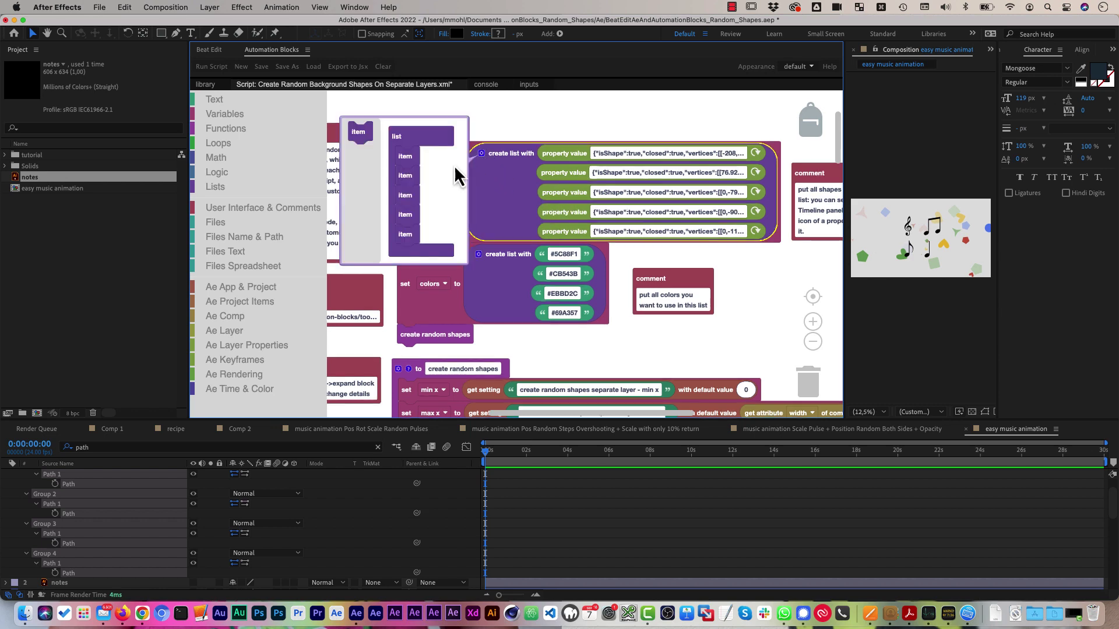
{"action": "left_click_drag", "start_coordinate": [358, 132], "coordinate": [393, 293]}
{"action": "left_click", "coordinate": [481, 154]}
Fill list slots six through nine with empty duplicated property value blocks.
{"action": "left_click", "coordinate": [575, 235]}
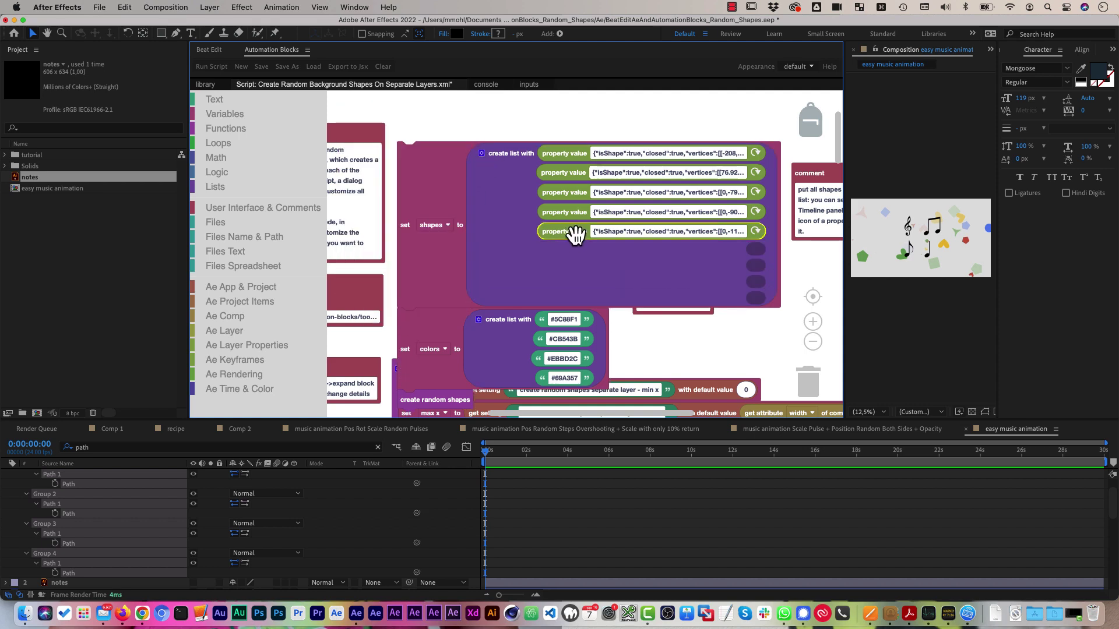
{"action": "right_click", "coordinate": [576, 234]}
{"action": "left_click", "coordinate": [585, 246]}
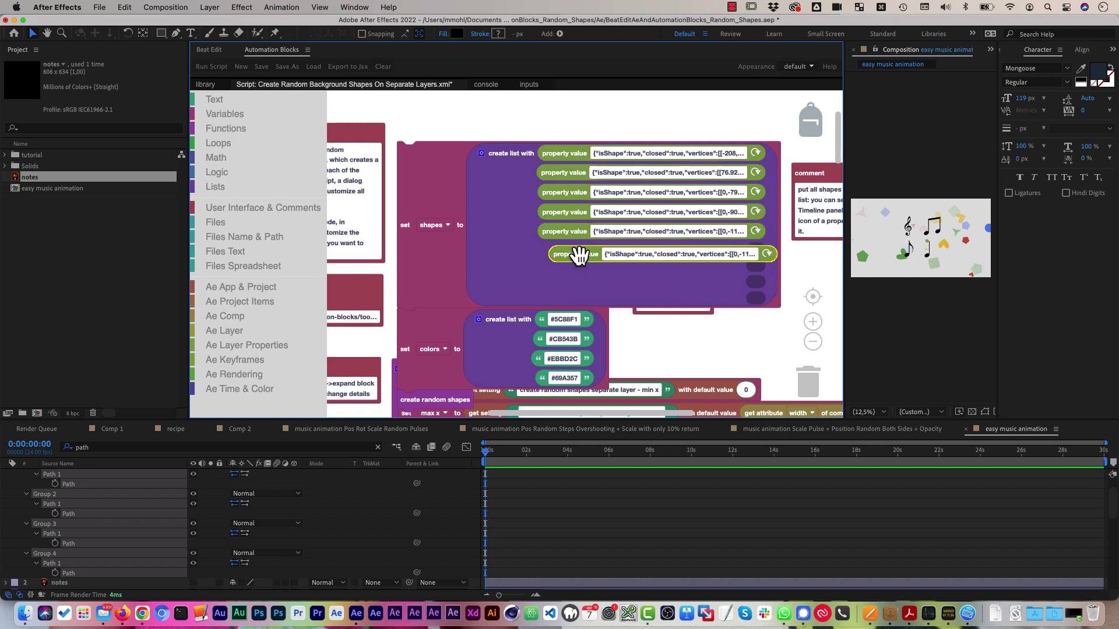
{"action": "left_click_drag", "start_coordinate": [606, 263], "coordinate": [752, 257]}
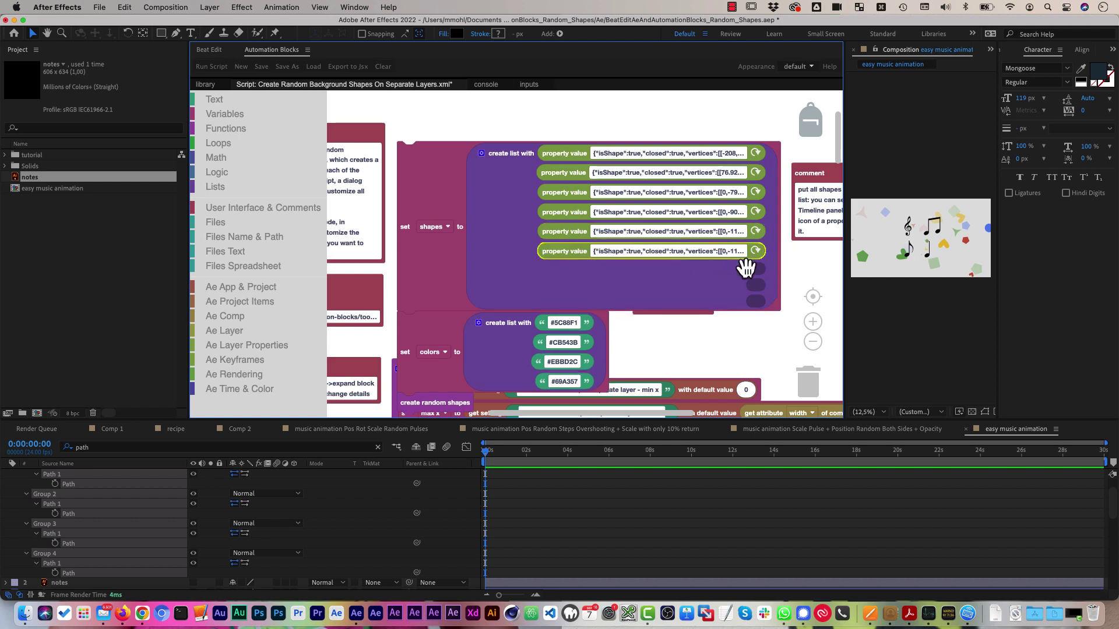
{"action": "left_click", "coordinate": [670, 251]}
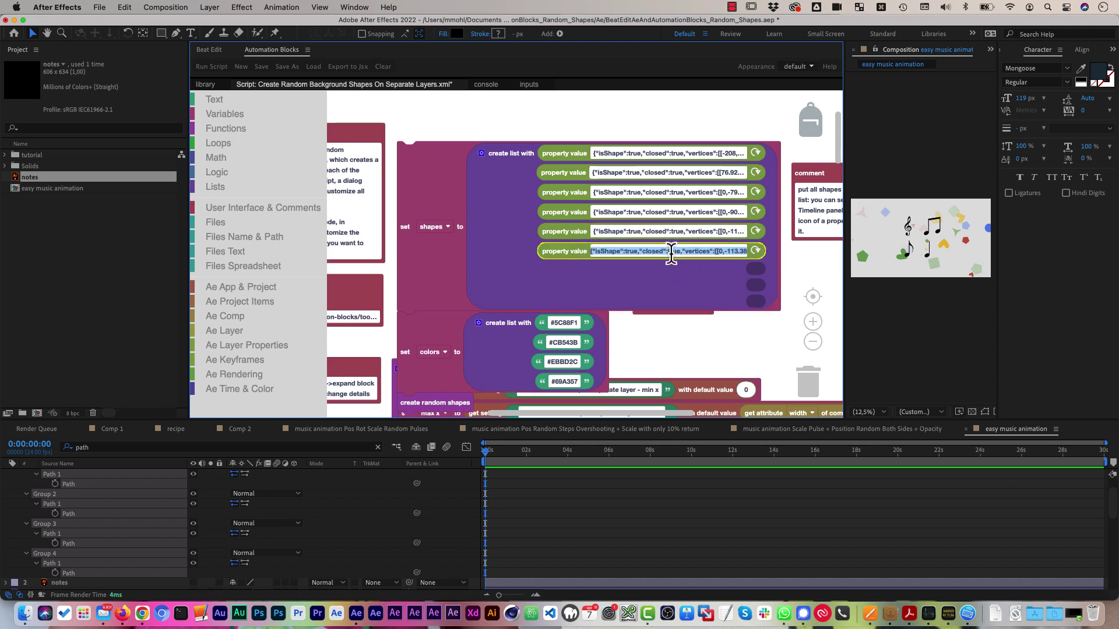
{"action": "key", "text": "BackSpace"}
{"action": "key", "text": "ctrl+c"}
{"action": "key", "text": "ctrl+v"}
{"action": "left_click_drag", "start_coordinate": [707, 273], "coordinate": [729, 309]}
{"action": "right_click", "coordinate": [706, 273]}
{"action": "left_click", "coordinate": [723, 287]}
{"action": "right_click", "coordinate": [699, 291]}
{"action": "left_click", "coordinate": [722, 300]}
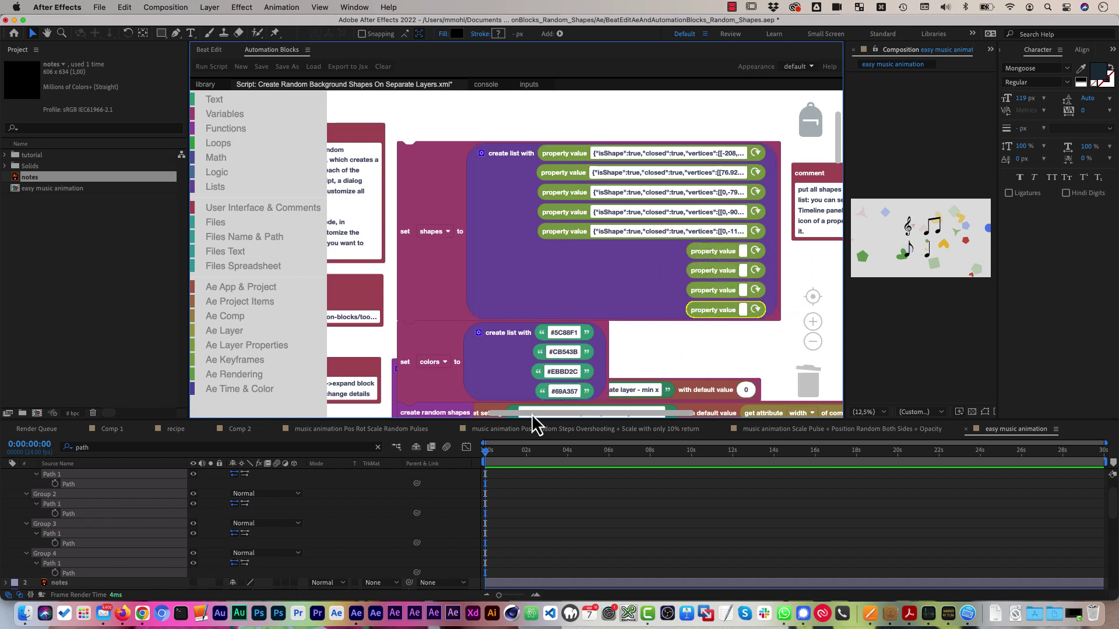
Load the Group 1–4 note paths into shape values six through nine.
{"action": "left_click", "coordinate": [380, 489]}
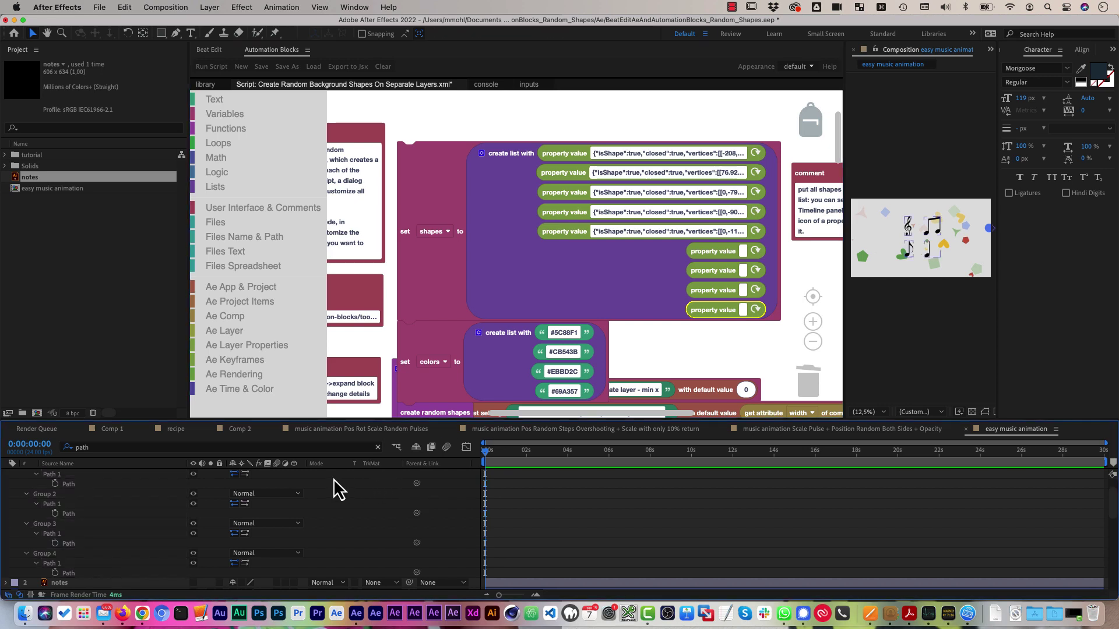
{"action": "left_click", "coordinate": [70, 484]}
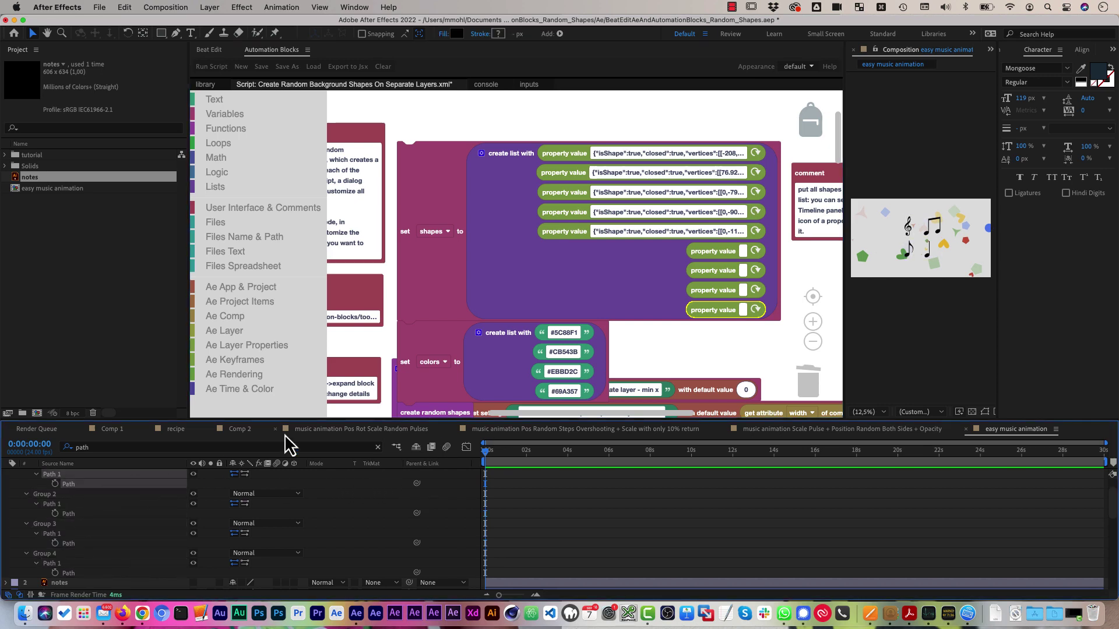
{"action": "left_click", "coordinate": [755, 253]}
{"action": "left_click", "coordinate": [70, 513]}
{"action": "left_click", "coordinate": [755, 271]}
{"action": "left_click", "coordinate": [70, 544]}
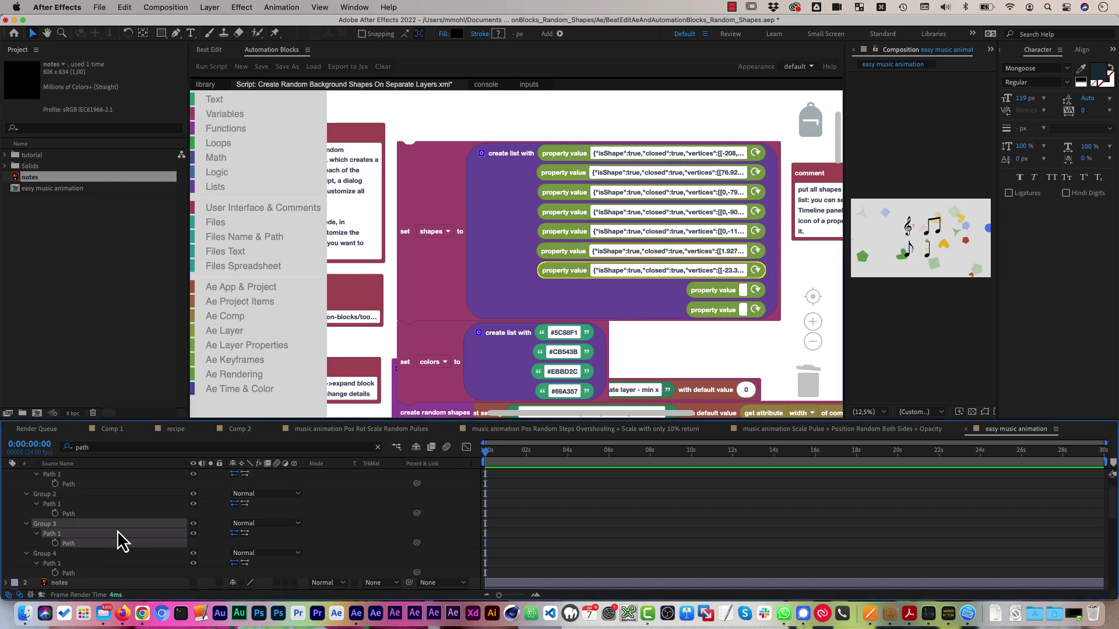
{"action": "left_click", "coordinate": [755, 290]}
{"action": "left_click", "coordinate": [73, 574]}
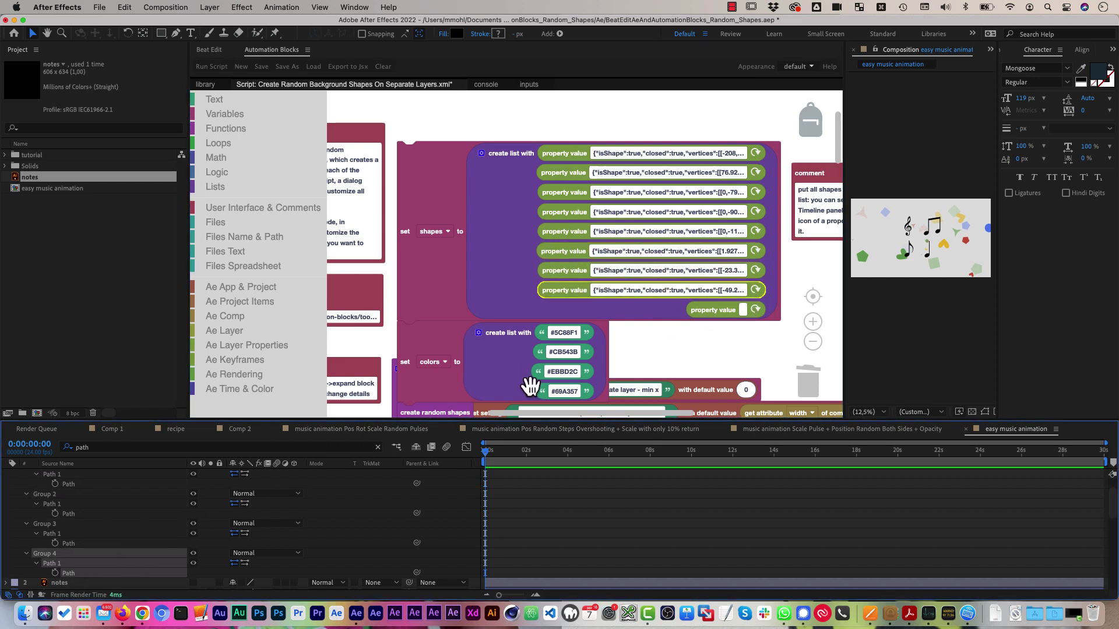
{"action": "left_click", "coordinate": [756, 310]}
{"action": "scroll", "coordinate": [81, 501], "scroll_direction": "down", "scroll_amount": 5}
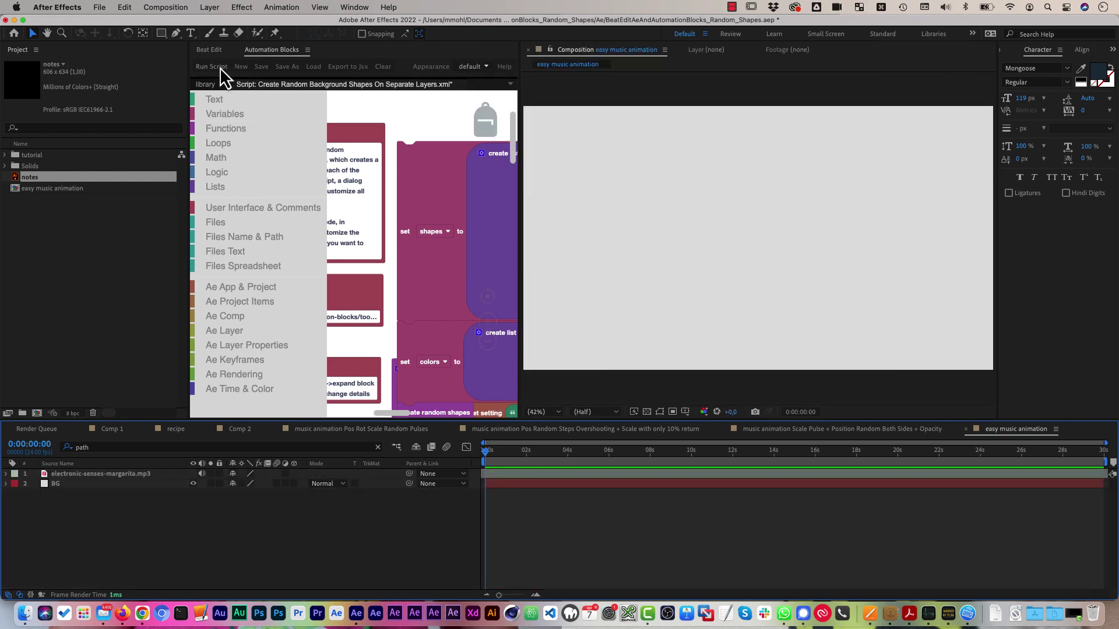
Run the random background shapes script to create 25 shapes, then inspect its colours block.
{"action": "left_click", "coordinate": [219, 67]}
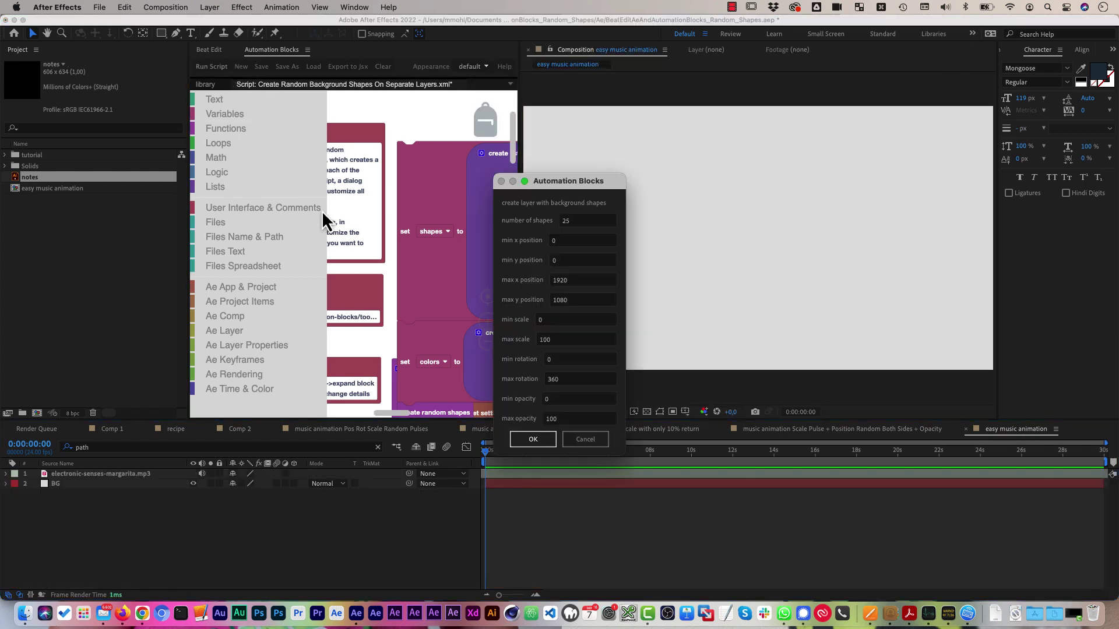
{"action": "left_click", "coordinate": [521, 439]}
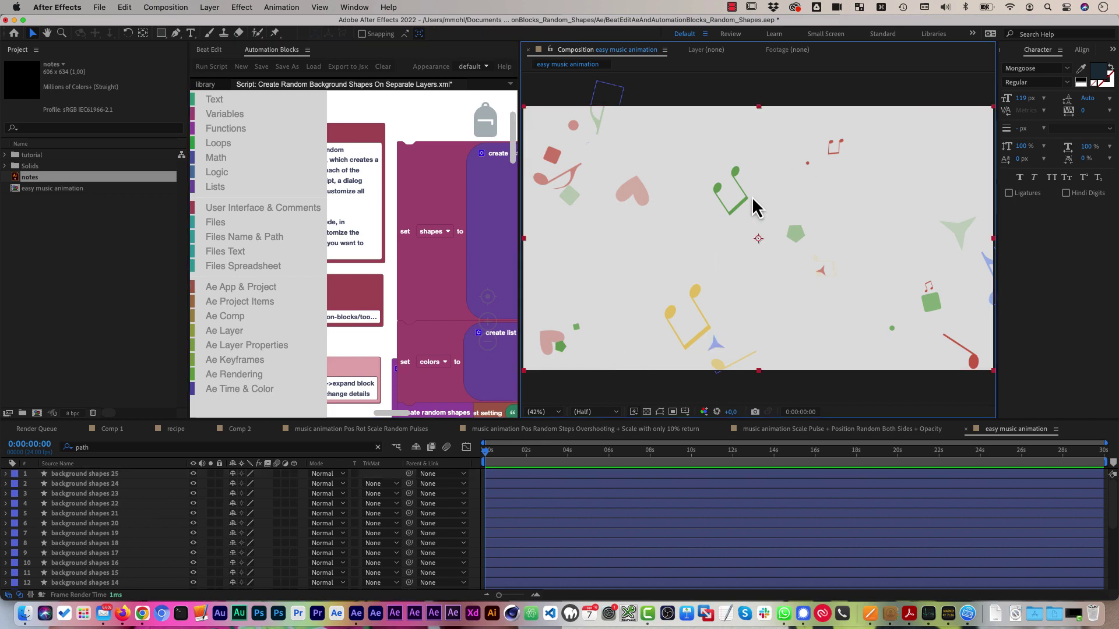
{"action": "left_click_drag", "start_coordinate": [519, 225], "coordinate": [935, 233]}
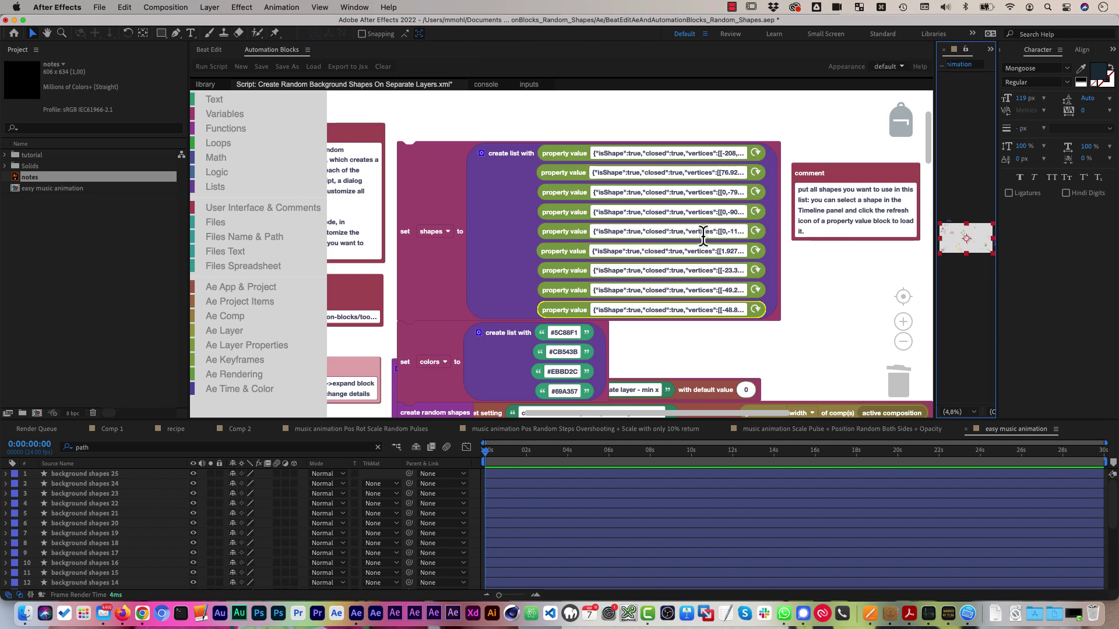
{"action": "left_click", "coordinate": [437, 340]}
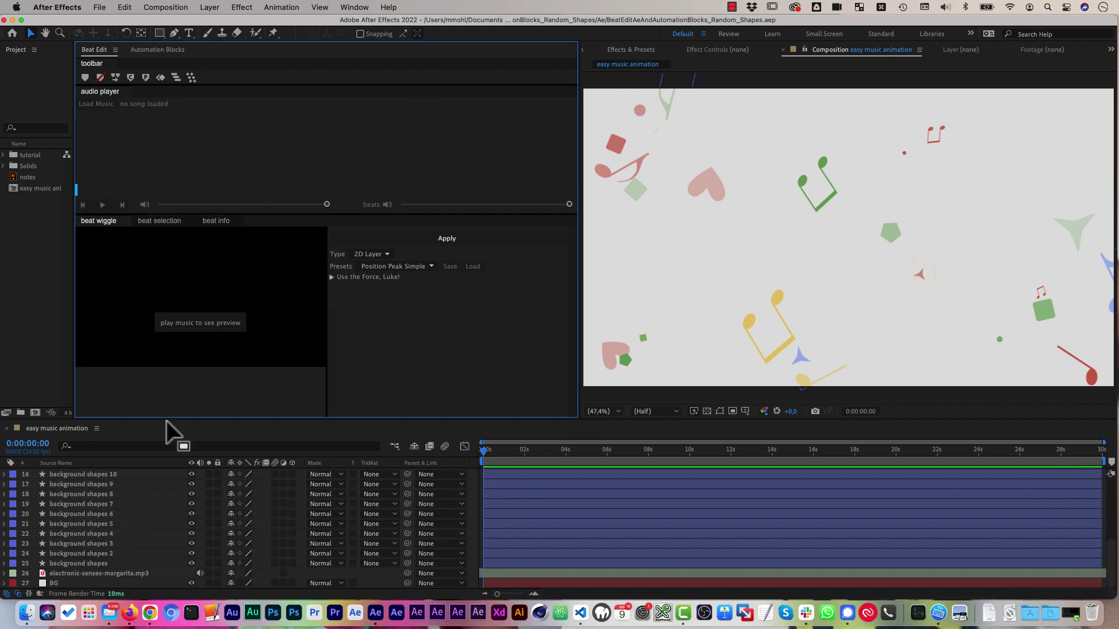
Load electronic-senses-margarita.mp3 into Beat Edit and preview it at a reduced volume.
{"action": "left_click", "coordinate": [125, 575]}
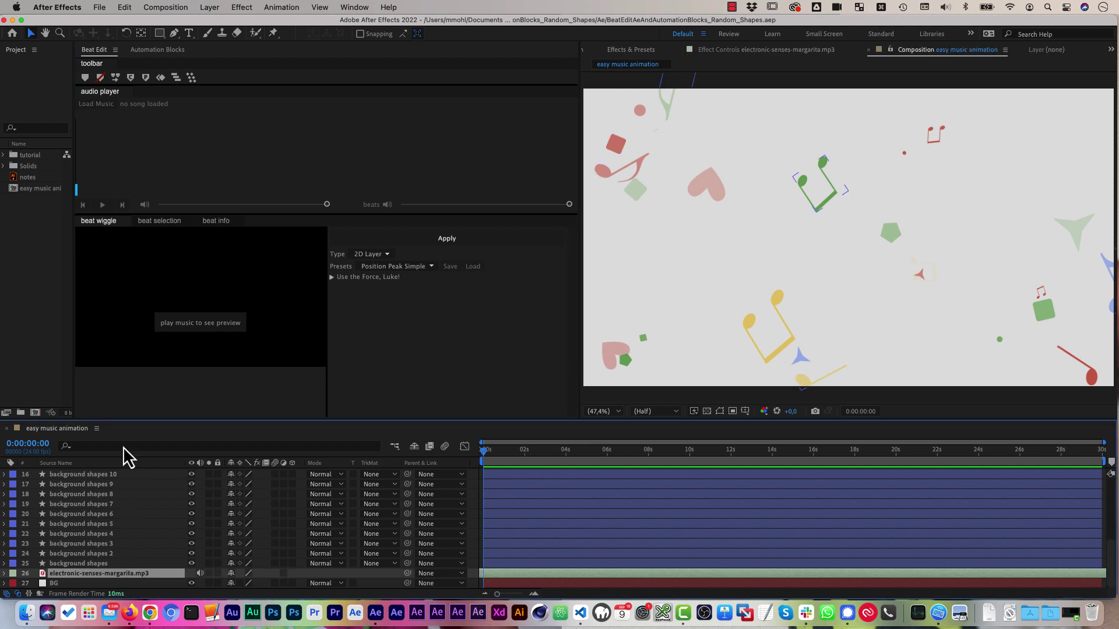
{"action": "left_click", "coordinate": [97, 108]}
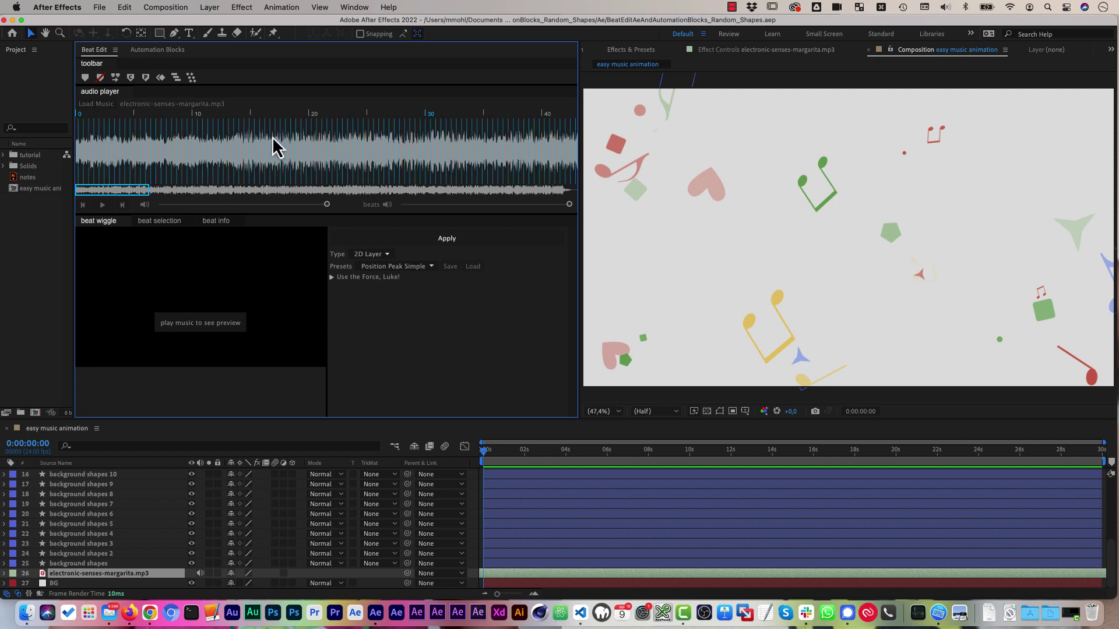
{"action": "left_click", "coordinate": [103, 205]}
{"action": "mouse_move", "coordinate": [327, 207]}
{"action": "left_mouse_down"}
{"action": "mouse_move", "coordinate": [158, 209]}
{"action": "mouse_move", "coordinate": [331, 208]}
{"action": "left_mouse_up"}
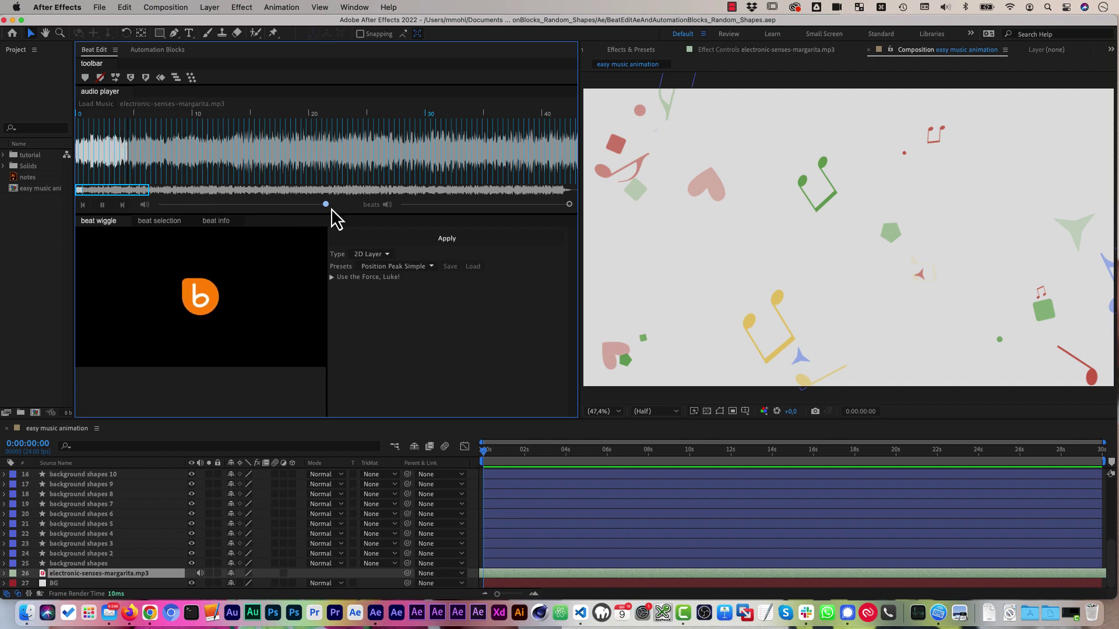
{"action": "left_click", "coordinate": [103, 206]}
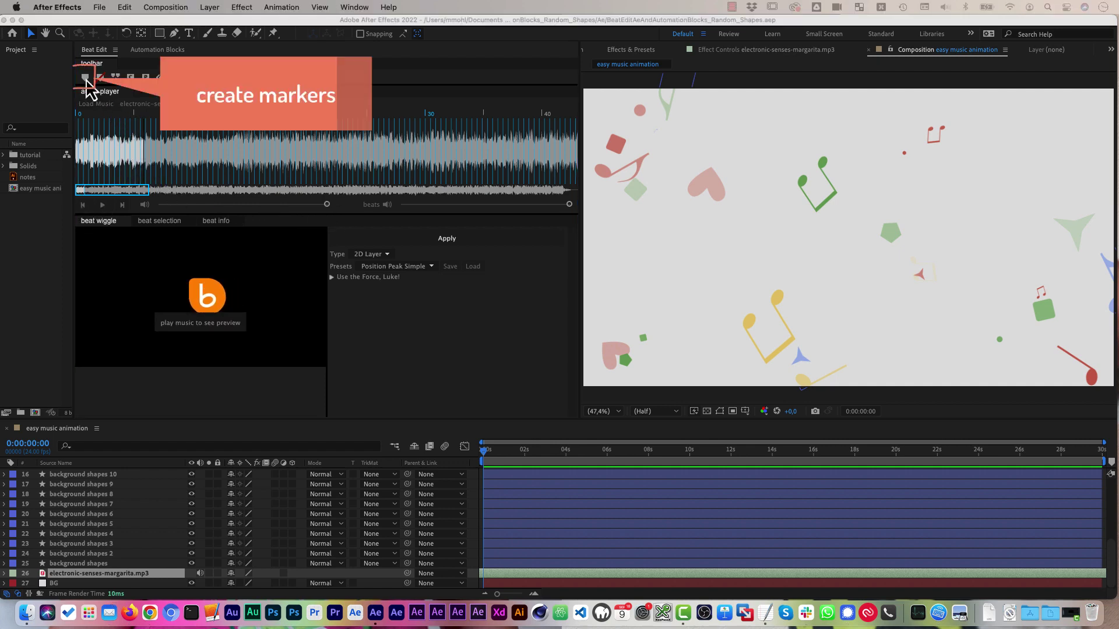
Place beat markers on the electronic-senses-margarita.mp3 audio layer with Create Markers.
{"action": "left_click", "coordinate": [85, 76]}
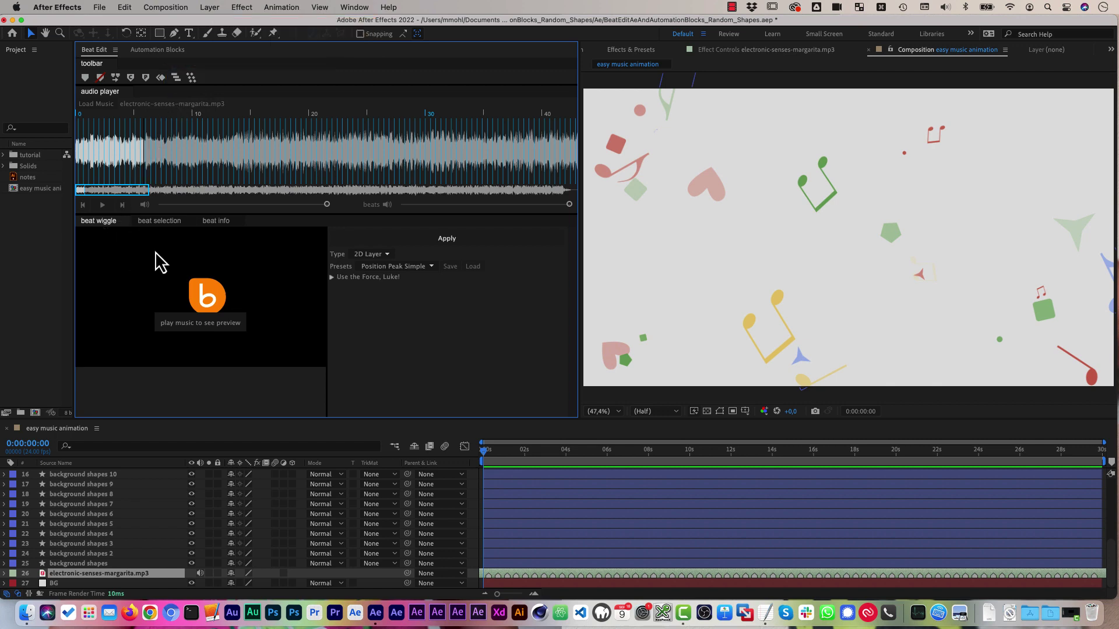
Preview the wiggle on a Slider target with the music, then set the target back to 2D Layer.
{"action": "left_click", "coordinate": [103, 206]}
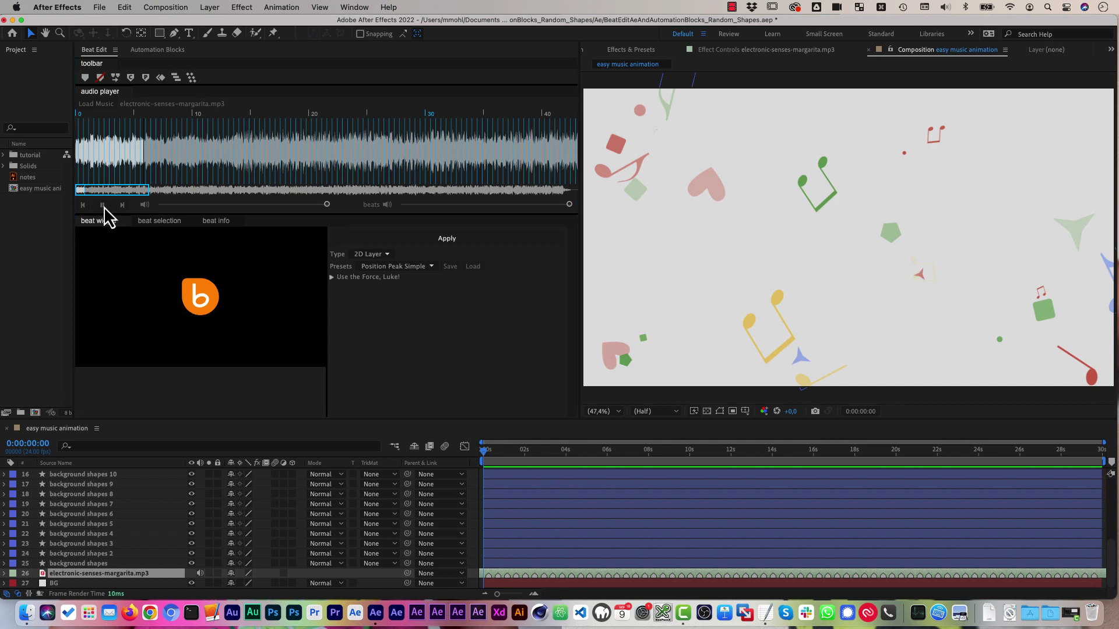
{"action": "left_click", "coordinate": [362, 257]}
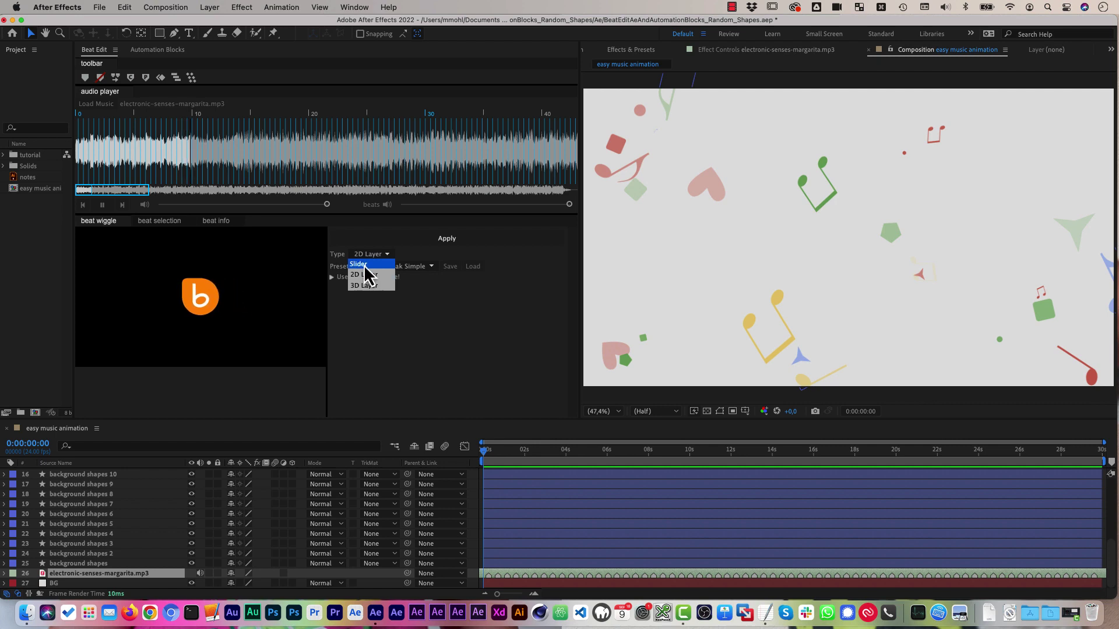
{"action": "left_click", "coordinate": [362, 265]}
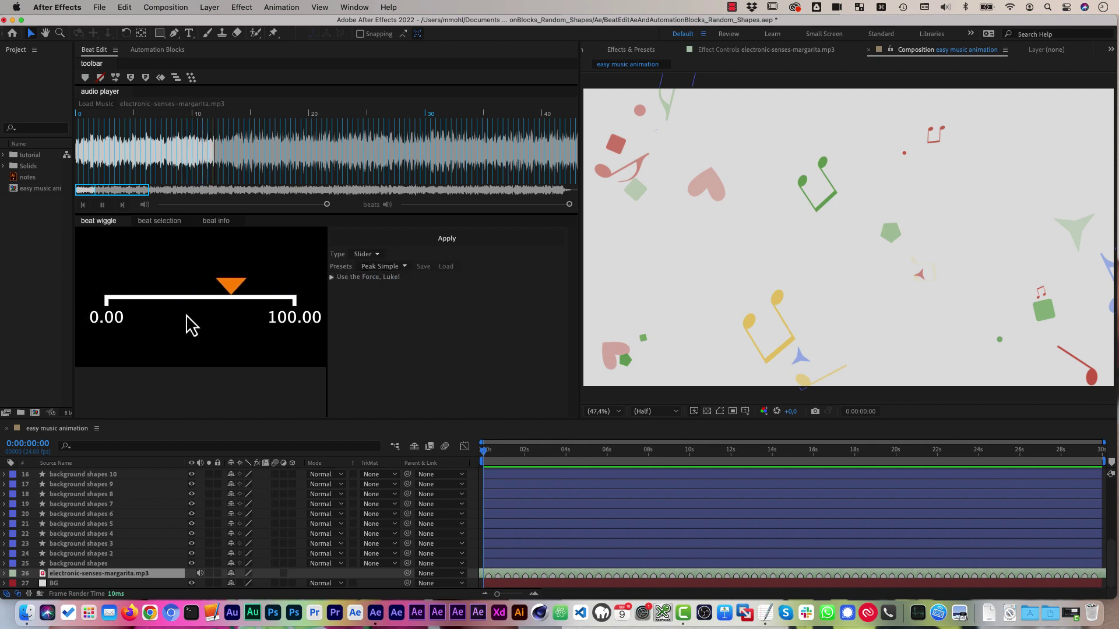
{"action": "left_click", "coordinate": [365, 258]}
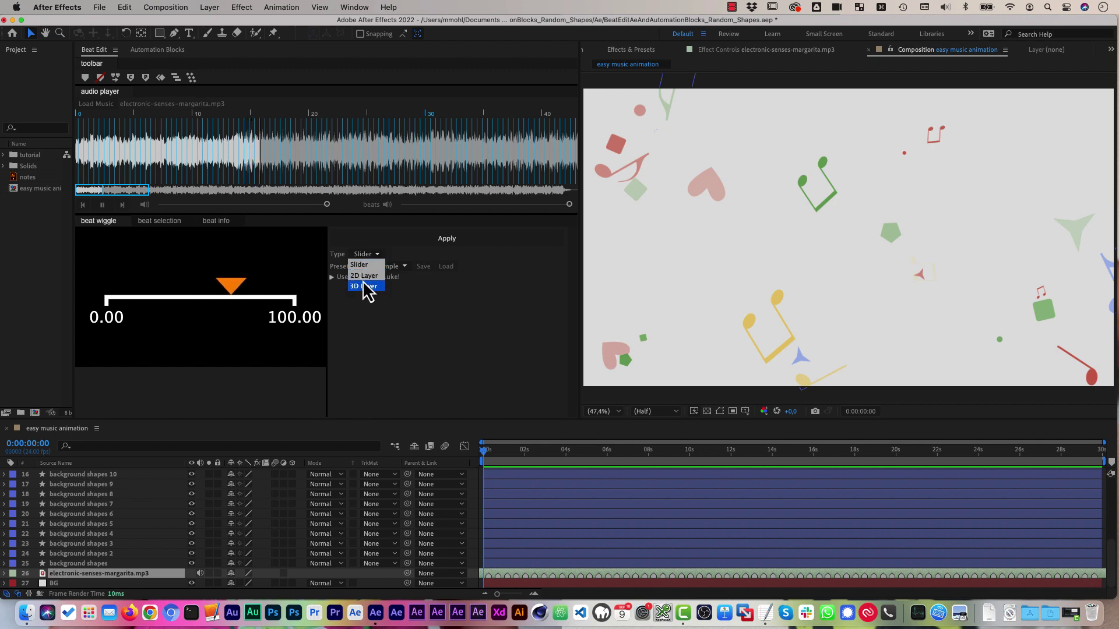
{"action": "left_click", "coordinate": [364, 275]}
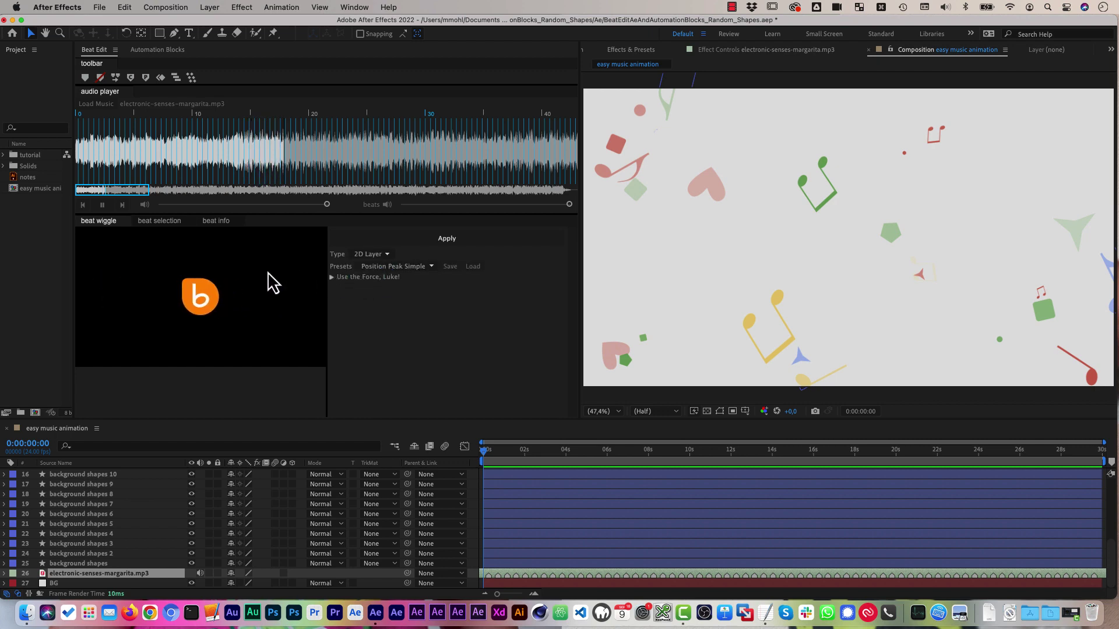
{"action": "left_click", "coordinate": [103, 207]}
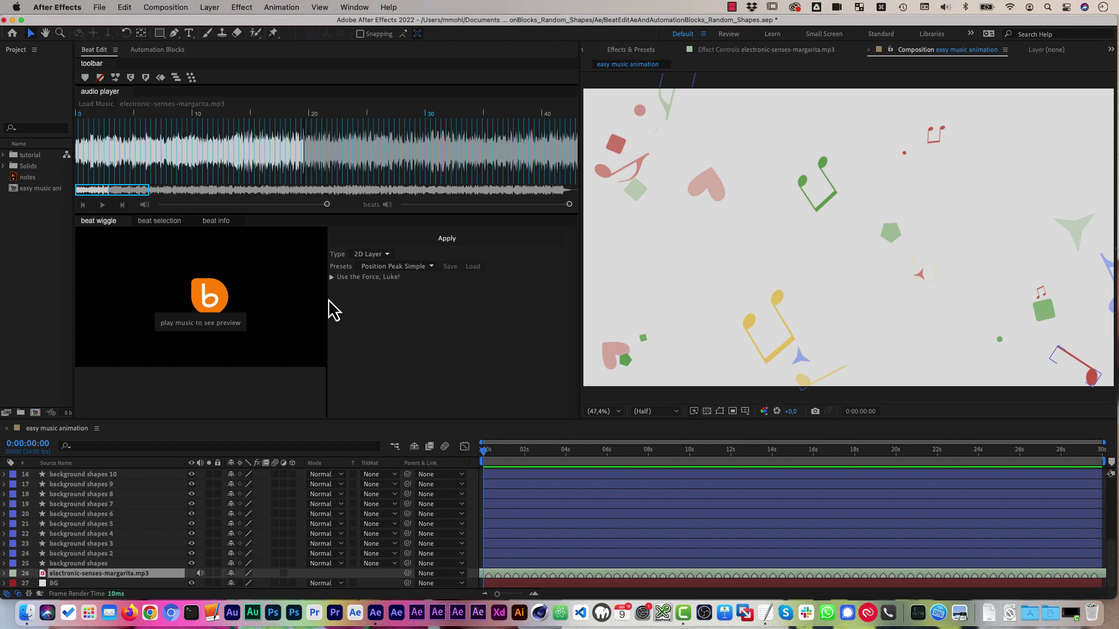
Try Pos Rot Scale Random Pulses, Scale Eye Blink and Opacity Steps, settling on Position Random Steps Overshooting.
{"action": "left_click", "coordinate": [376, 267]}
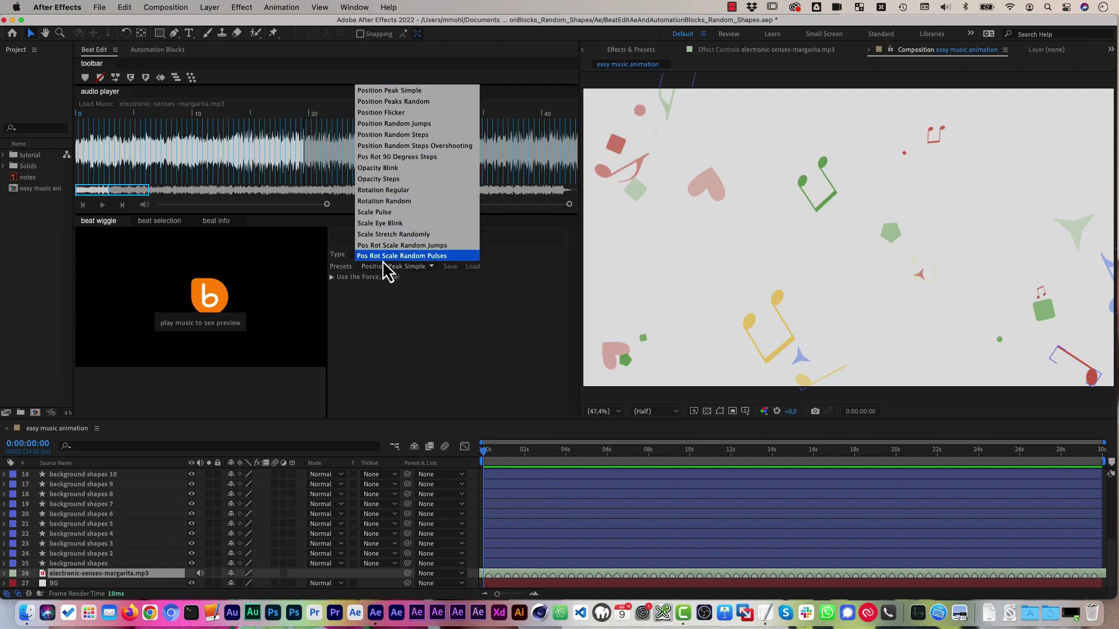
{"action": "left_click", "coordinate": [400, 259]}
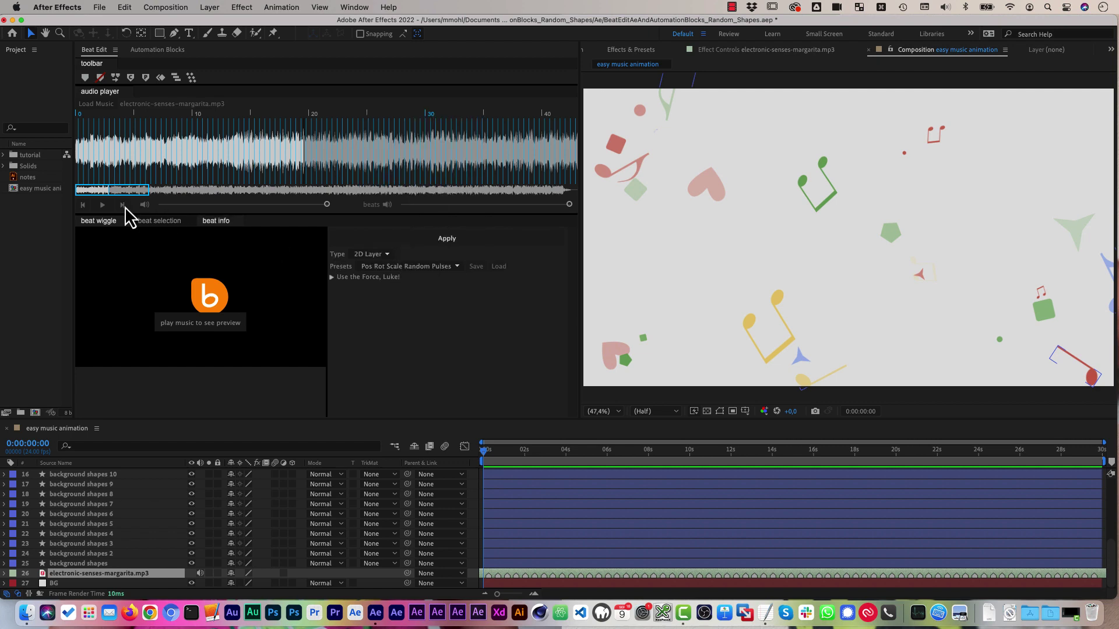
{"action": "left_click", "coordinate": [102, 206]}
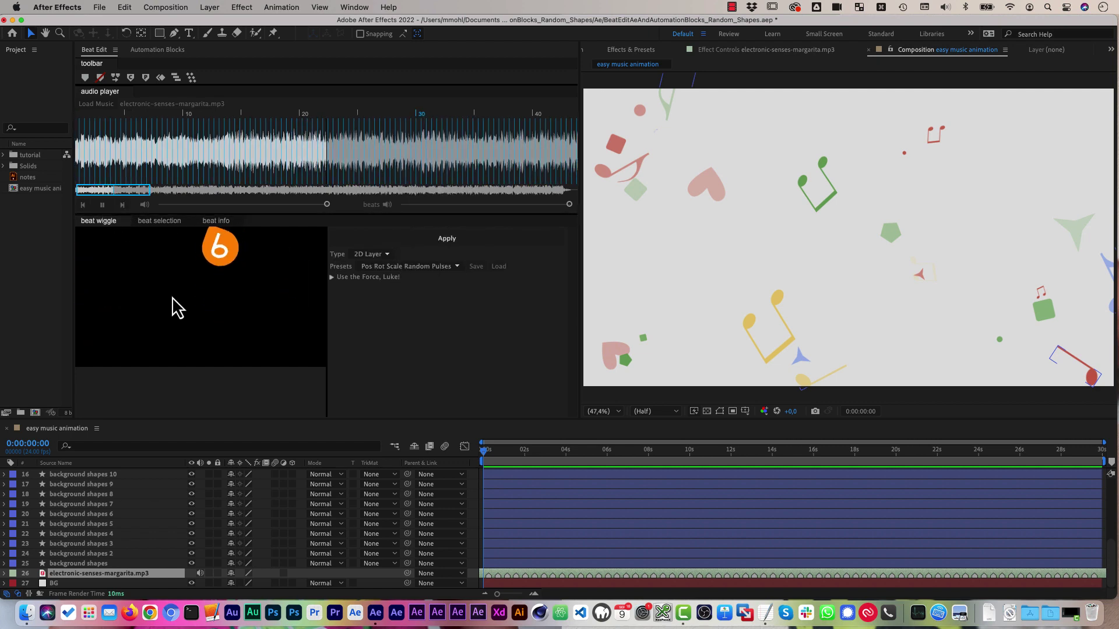
{"action": "left_click", "coordinate": [378, 268]}
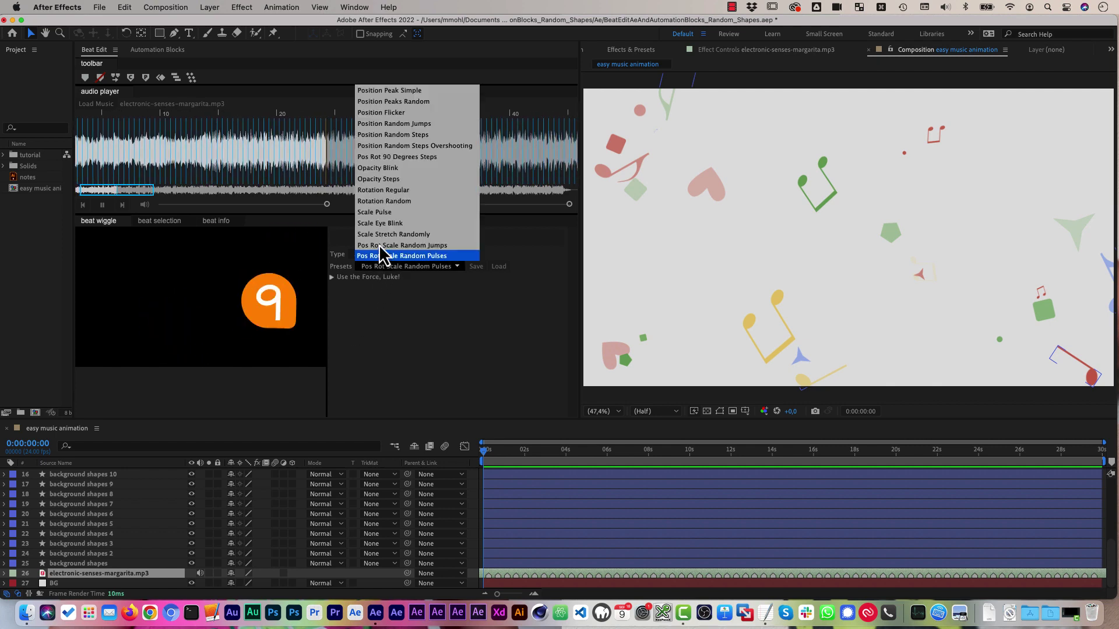
{"action": "left_click", "coordinate": [383, 228]}
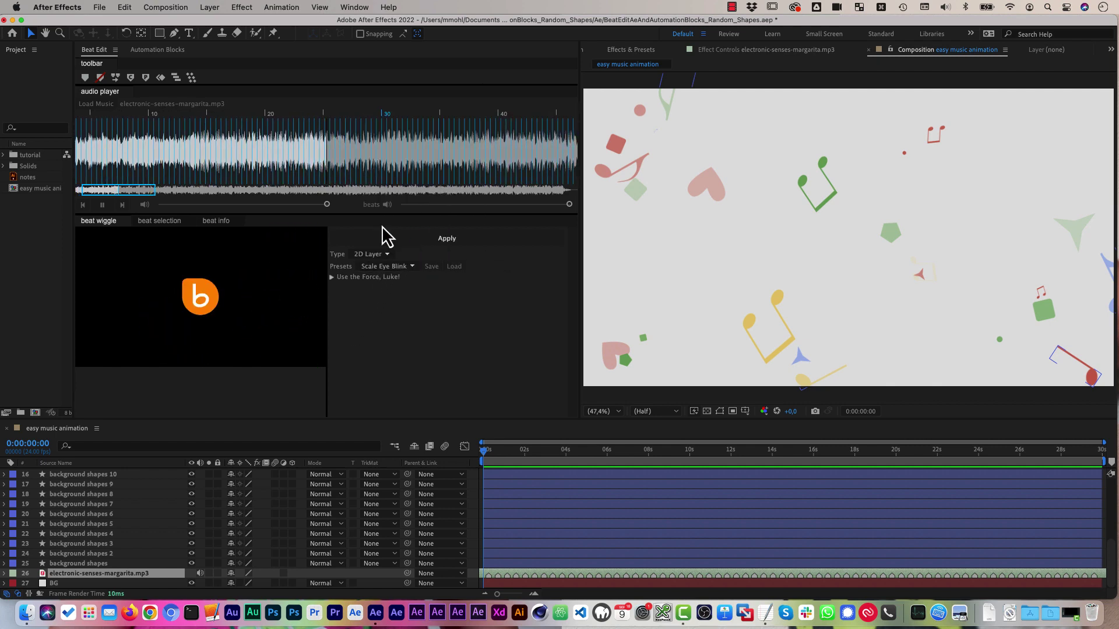
{"action": "left_click", "coordinate": [385, 267]}
{"action": "left_click", "coordinate": [384, 179]}
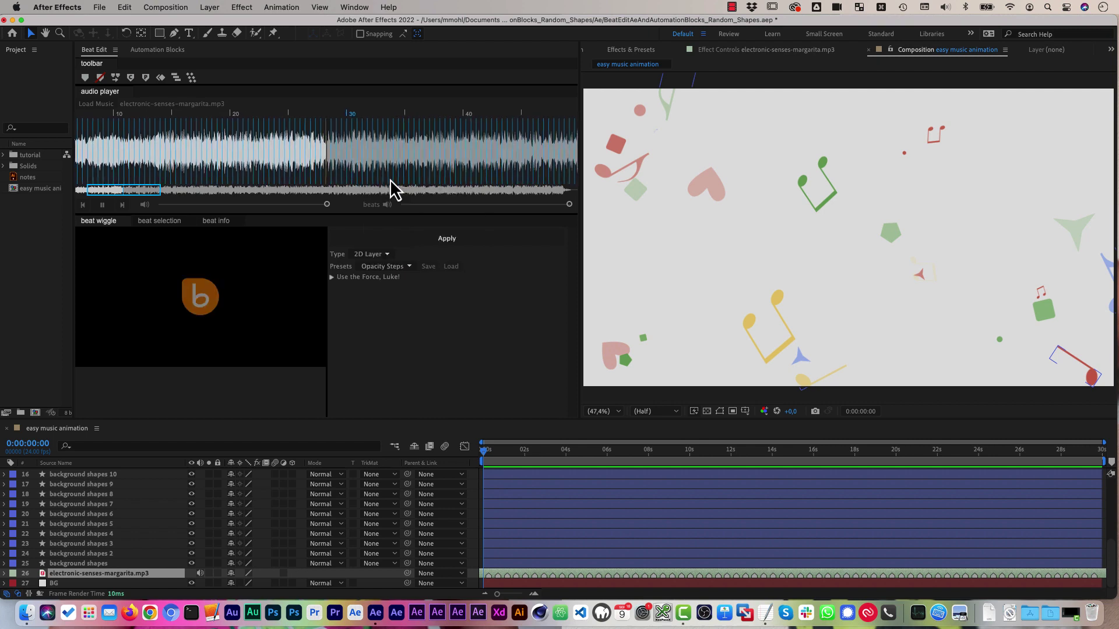
{"action": "left_click", "coordinate": [401, 269]}
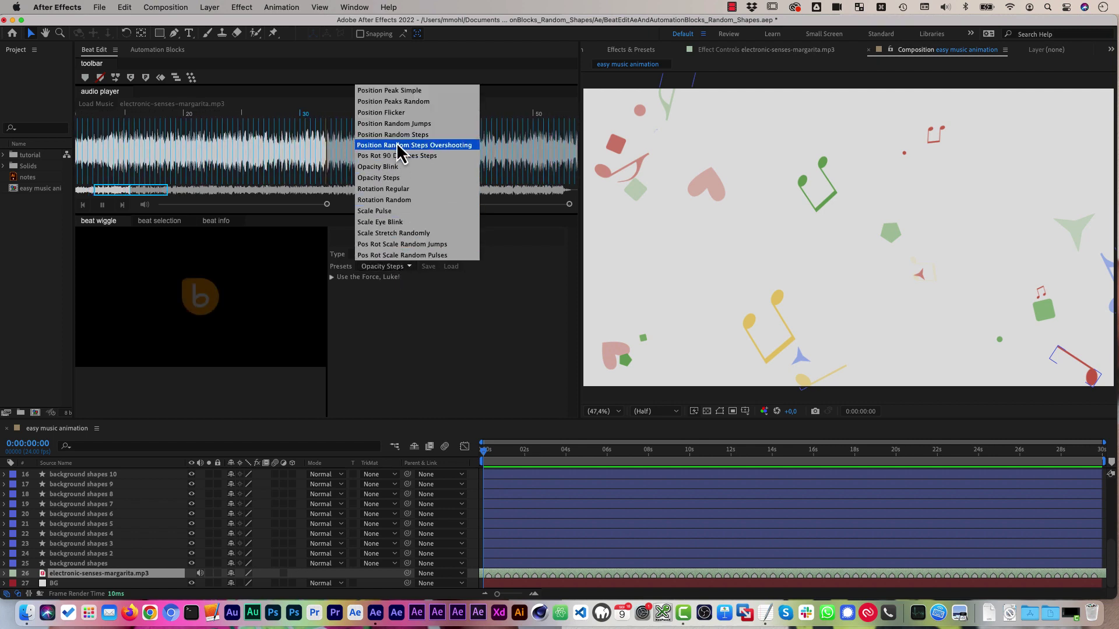
{"action": "left_click", "coordinate": [398, 148]}
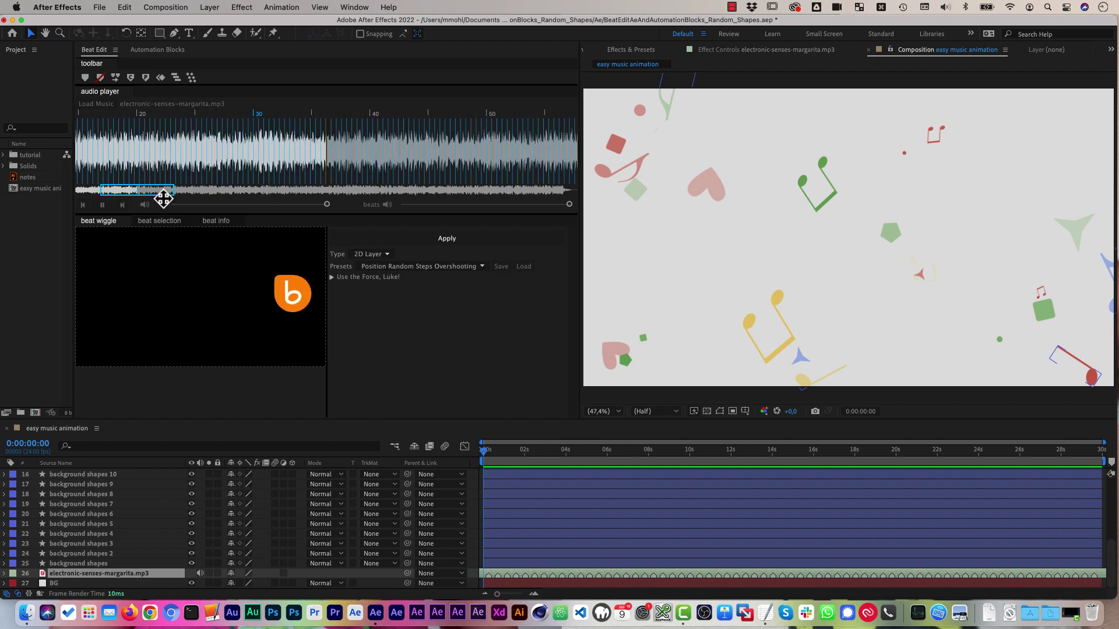
Apply the beat wiggle to all background shape layers, preview it, and expand the per-property settings.
{"action": "left_click", "coordinate": [88, 563]}
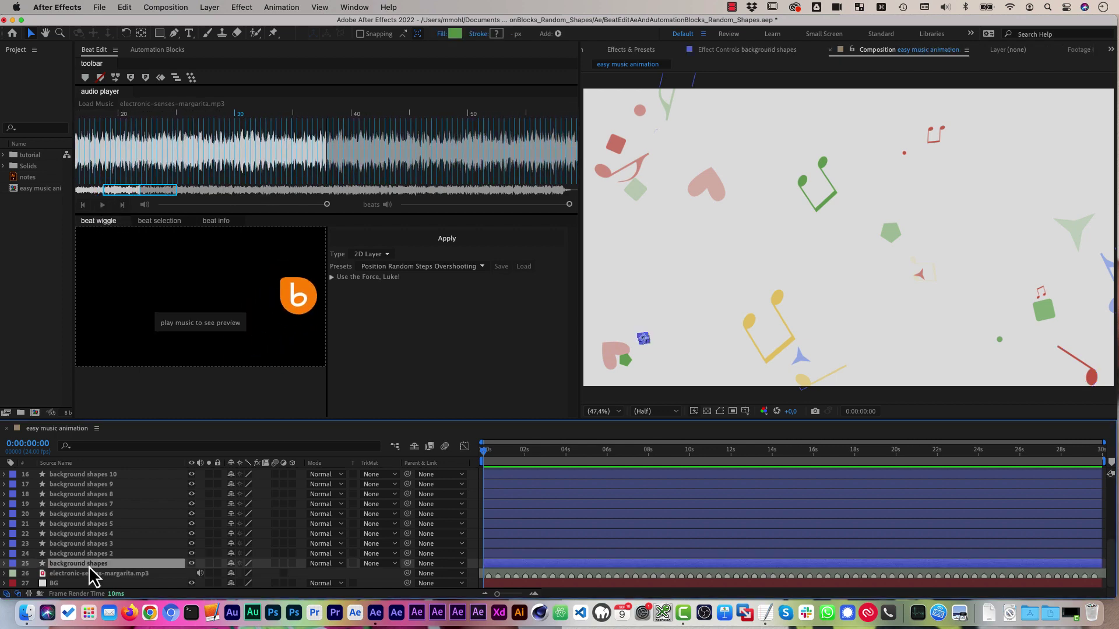
{"action": "scroll", "coordinate": [92, 571], "scroll_direction": "up", "scroll_amount": 5}
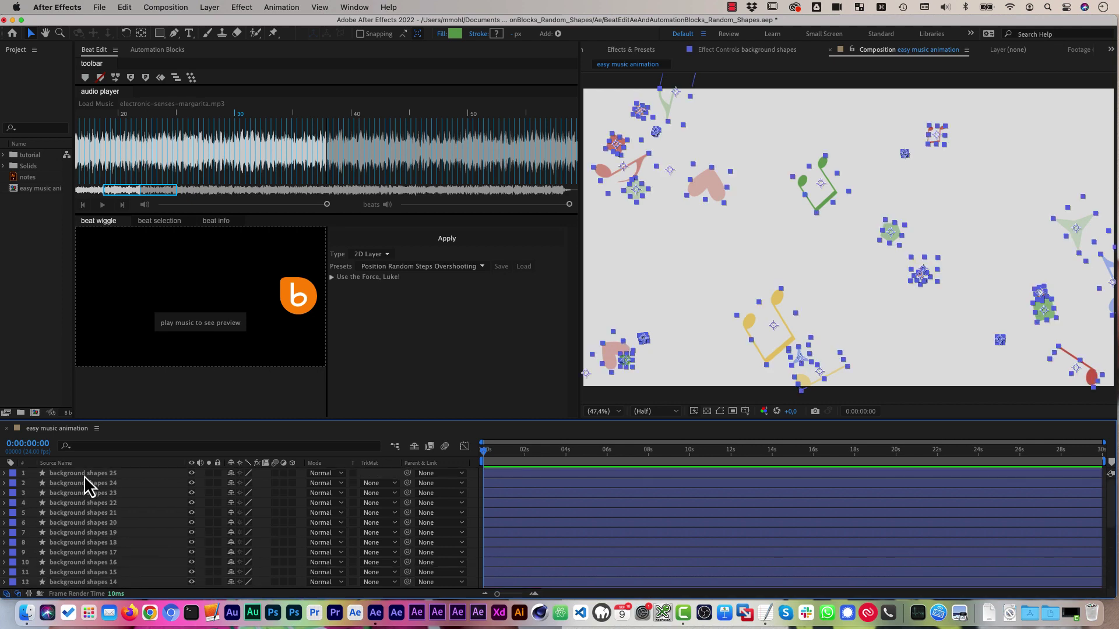
{"action": "left_click", "coordinate": [84, 475], "text": "shift"}
{"action": "left_click", "coordinate": [417, 243]}
{"action": "key", "text": "space"}
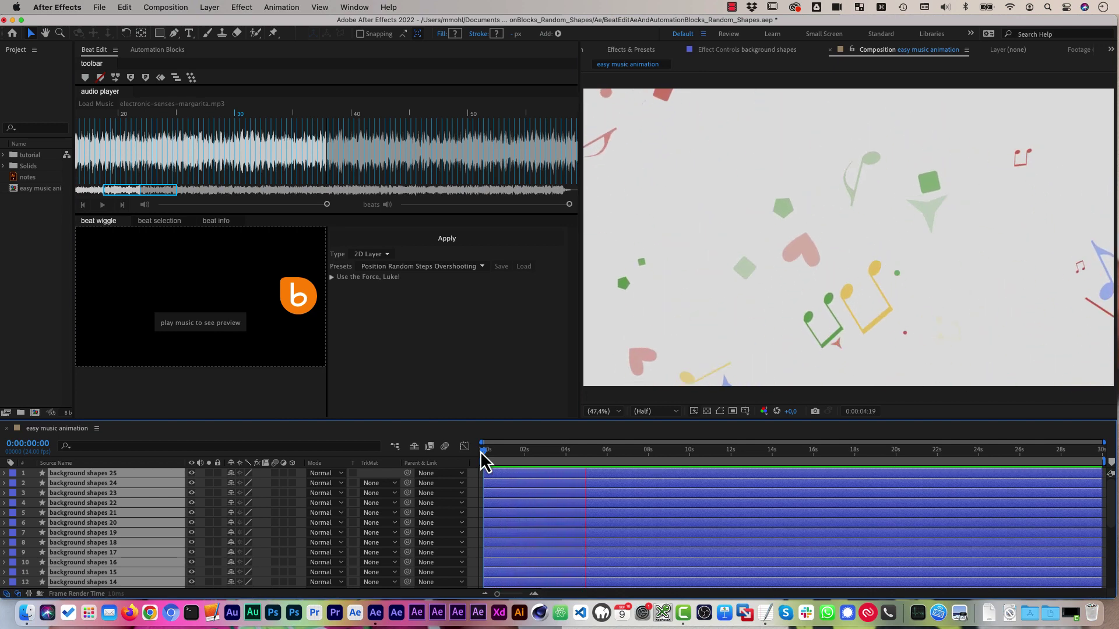
{"action": "key", "text": "space"}
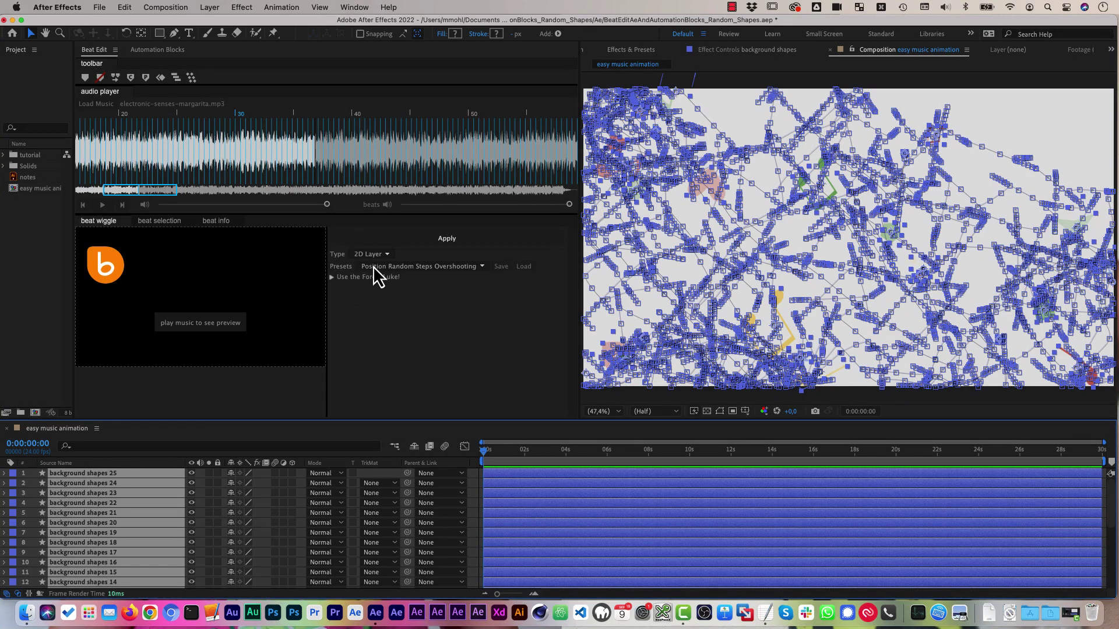
{"action": "left_click", "coordinate": [331, 283]}
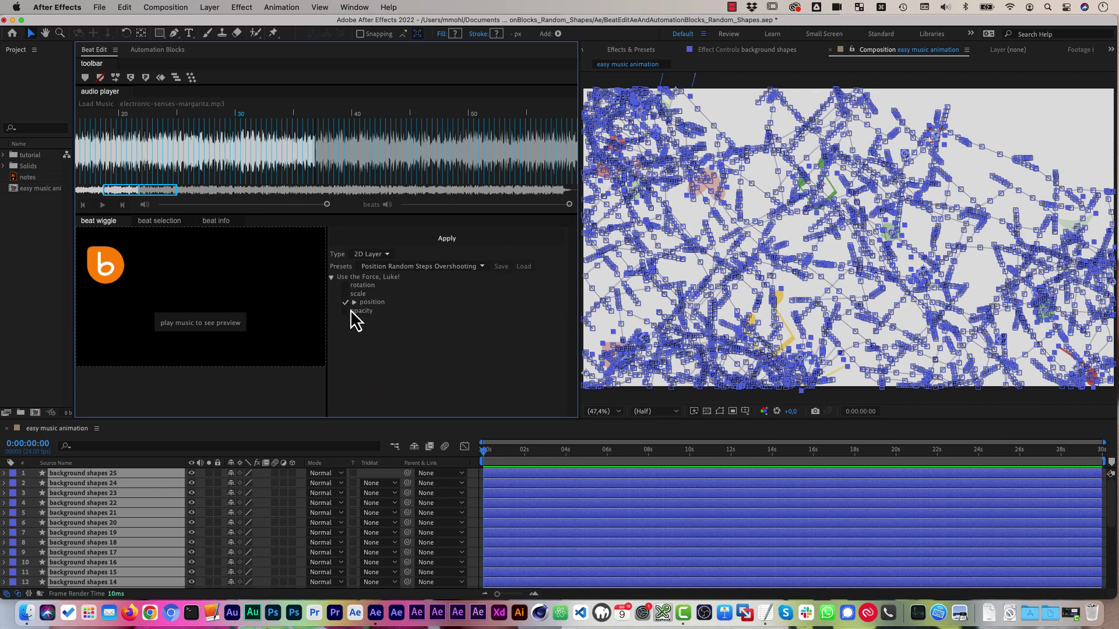
Set the position wiggle Amount to 300,0 and Return to 0% while previewing with the music.
{"action": "left_click", "coordinate": [354, 303]}
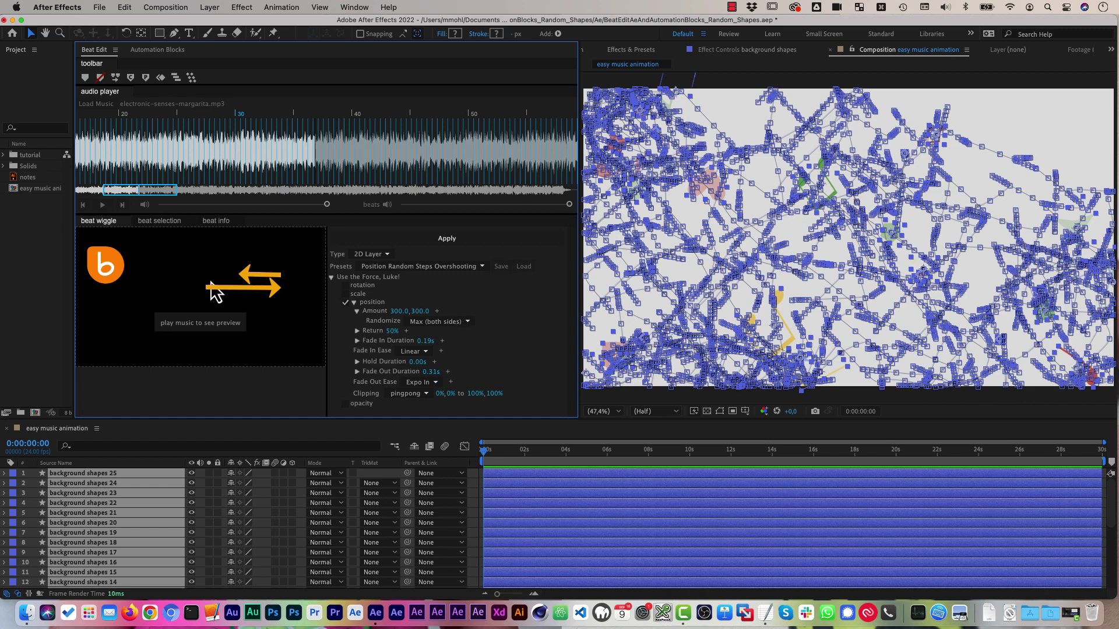
{"action": "left_click", "coordinate": [101, 205]}
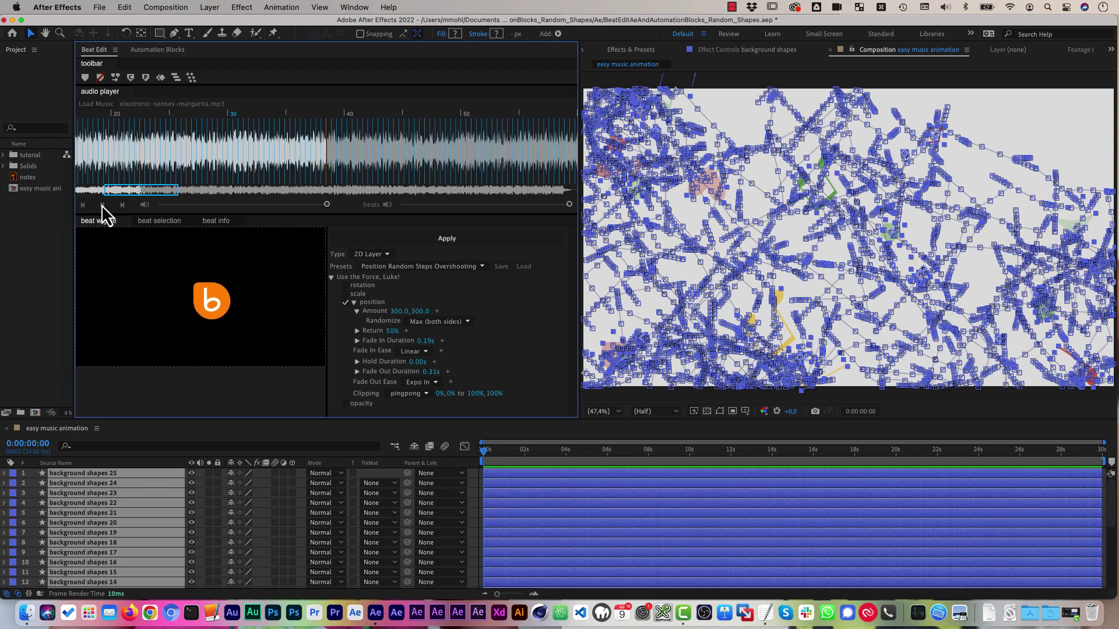
{"action": "left_click", "coordinate": [420, 312]}
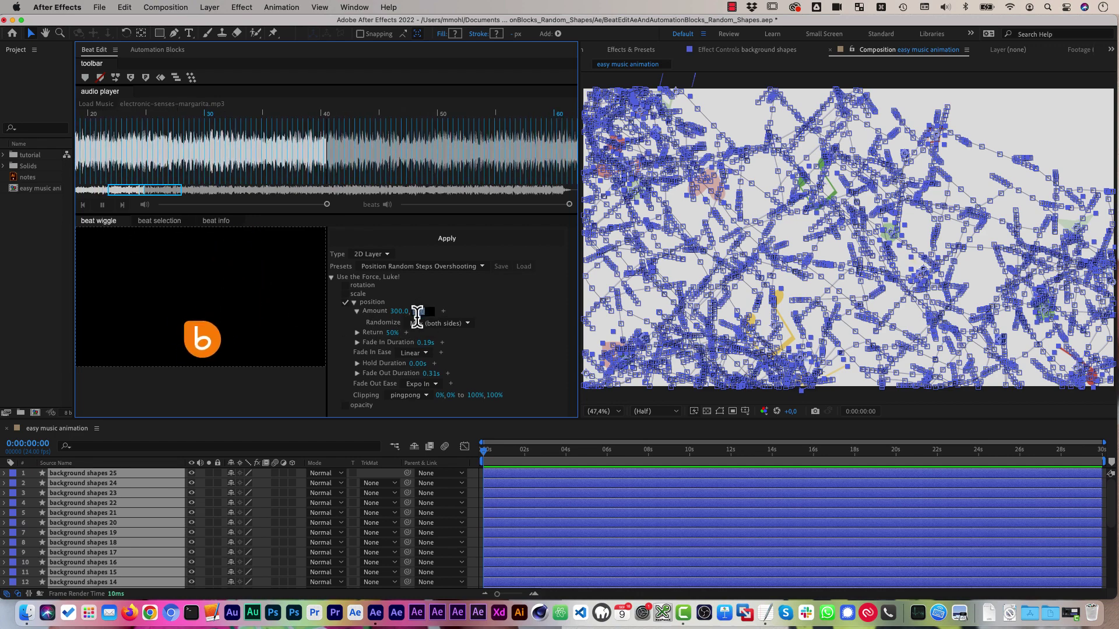
{"action": "type", "text": "0"}
{"action": "key", "text": "Return"}
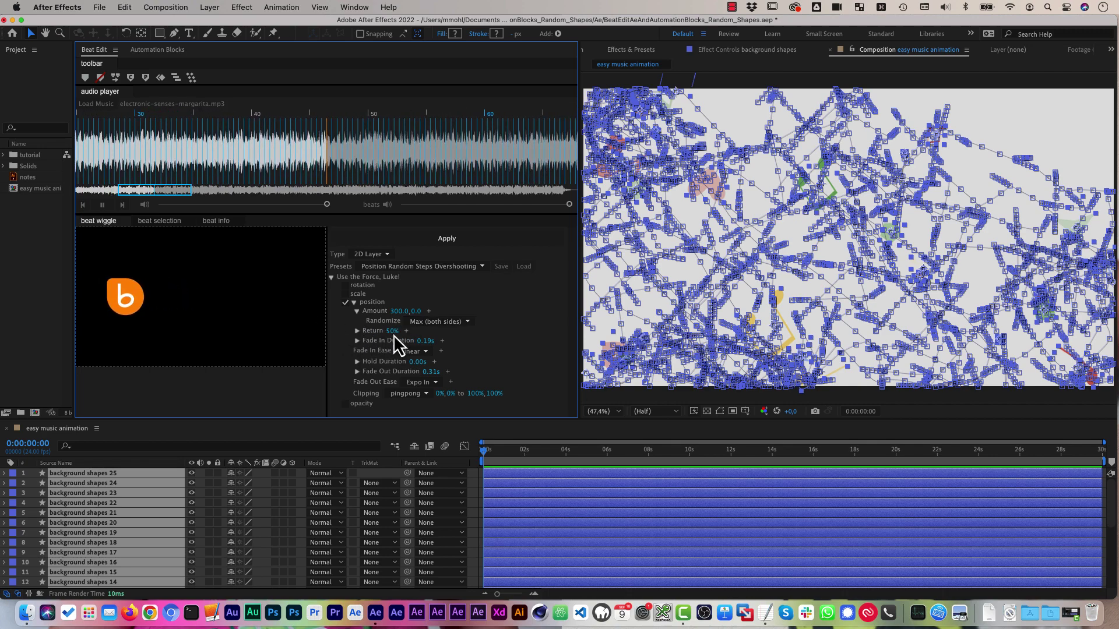
{"action": "left_click", "coordinate": [392, 331]}
{"action": "type", "text": "100"}
{"action": "key", "text": "Return"}
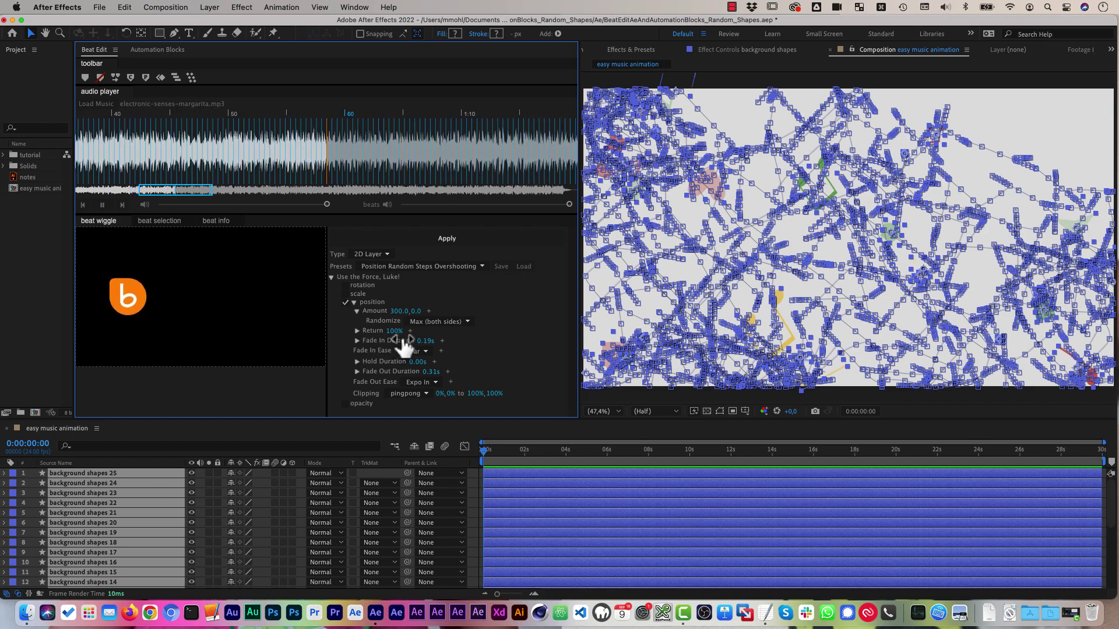
{"action": "left_click_drag", "start_coordinate": [395, 330], "coordinate": [386, 327]}
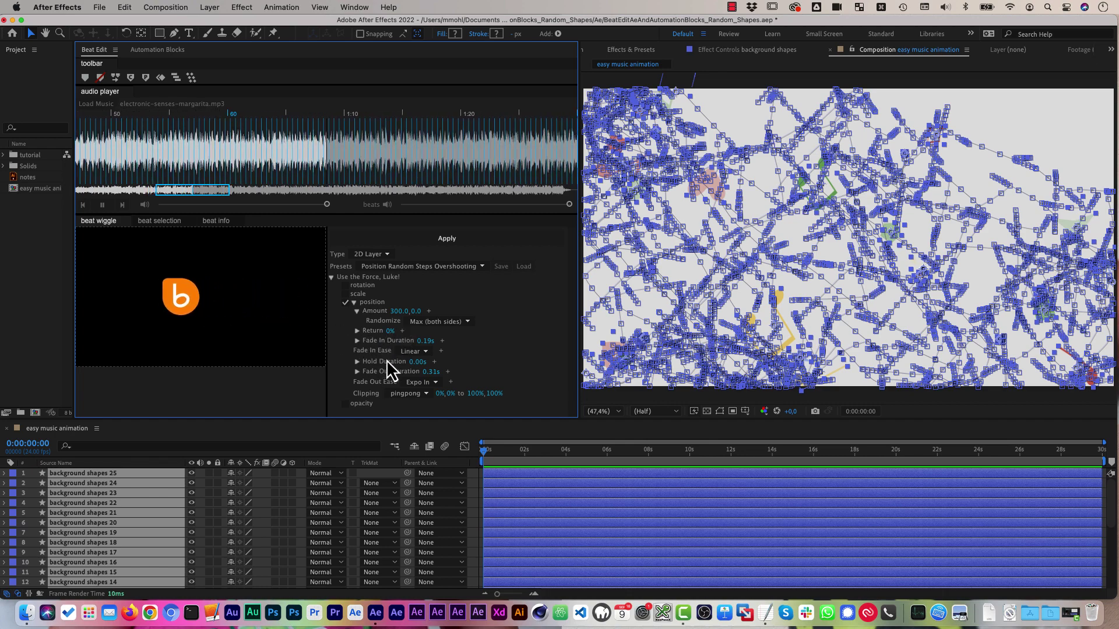
Add a second position Amount of 200,0, turn Randomize off, and set the first Amount to 20,0.
{"action": "left_click", "coordinate": [429, 311]}
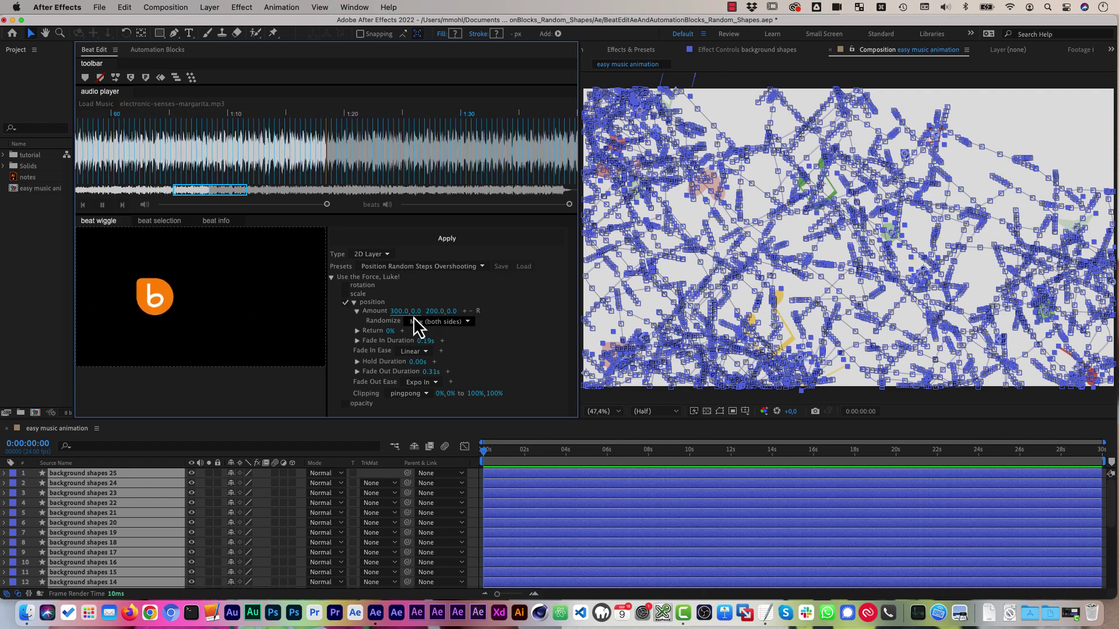
{"action": "left_click", "coordinate": [425, 323]}
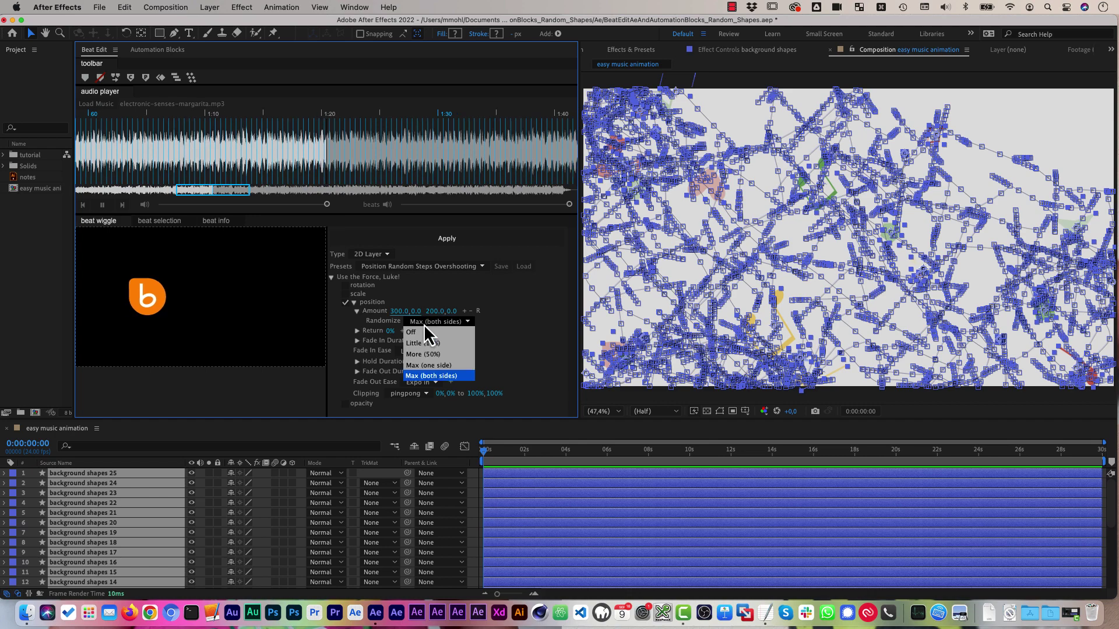
{"action": "left_click", "coordinate": [421, 334]}
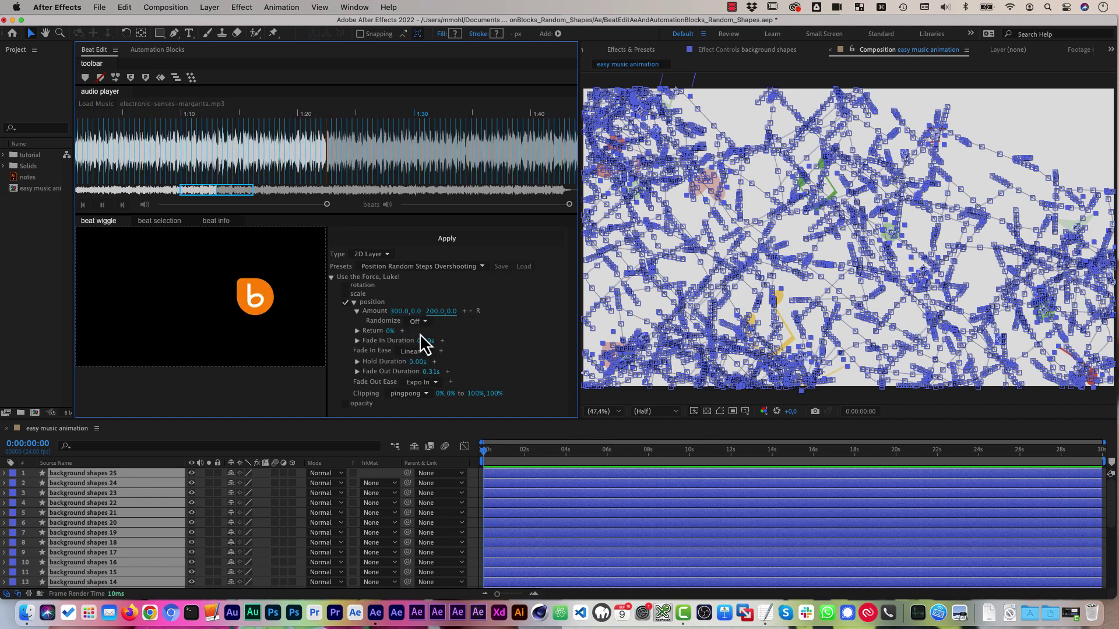
{"action": "left_click", "coordinate": [397, 315]}
{"action": "type", "text": "20"}
{"action": "key", "text": "Return"}
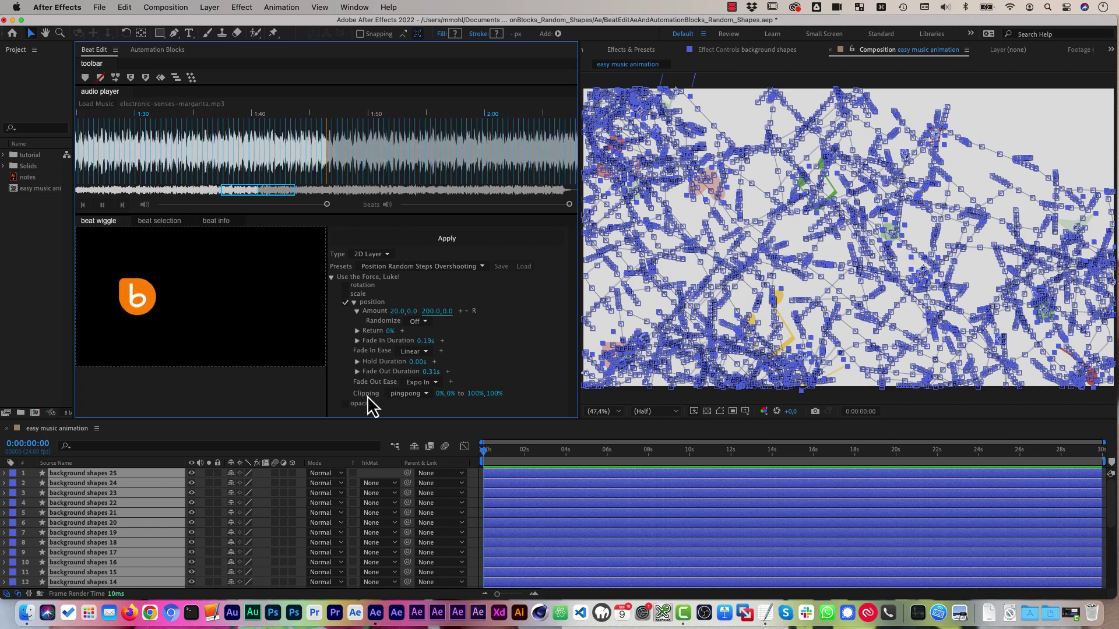
Compare position Clipping modes none and clip, settle on loop (include max), then stop the music.
{"action": "left_click", "coordinate": [401, 394]}
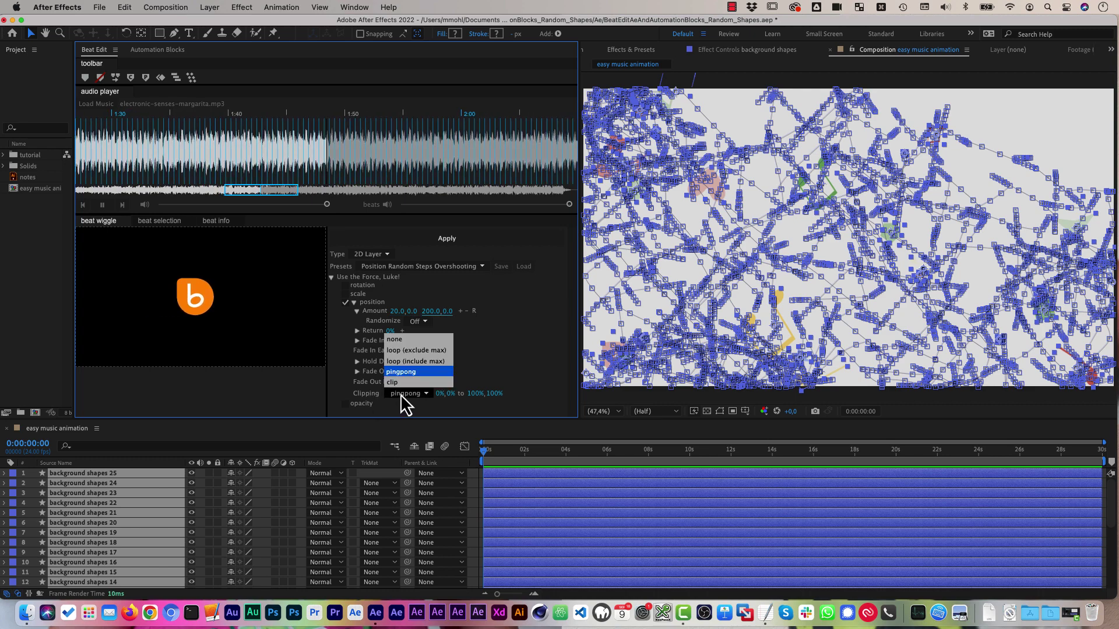
{"action": "left_click", "coordinate": [401, 361]}
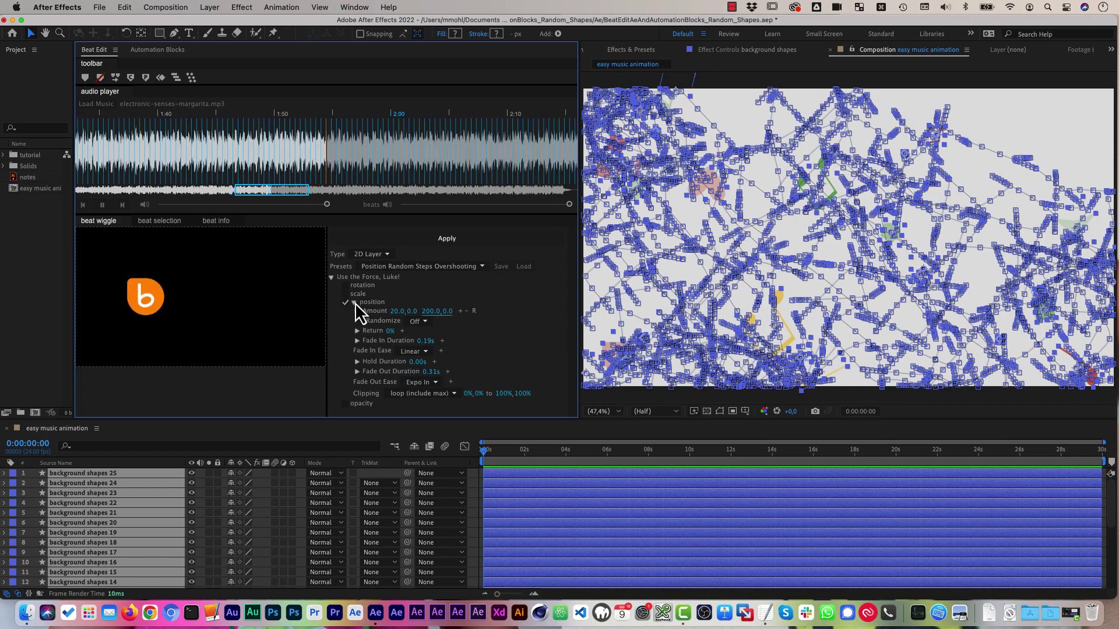
{"action": "left_click", "coordinate": [411, 395]}
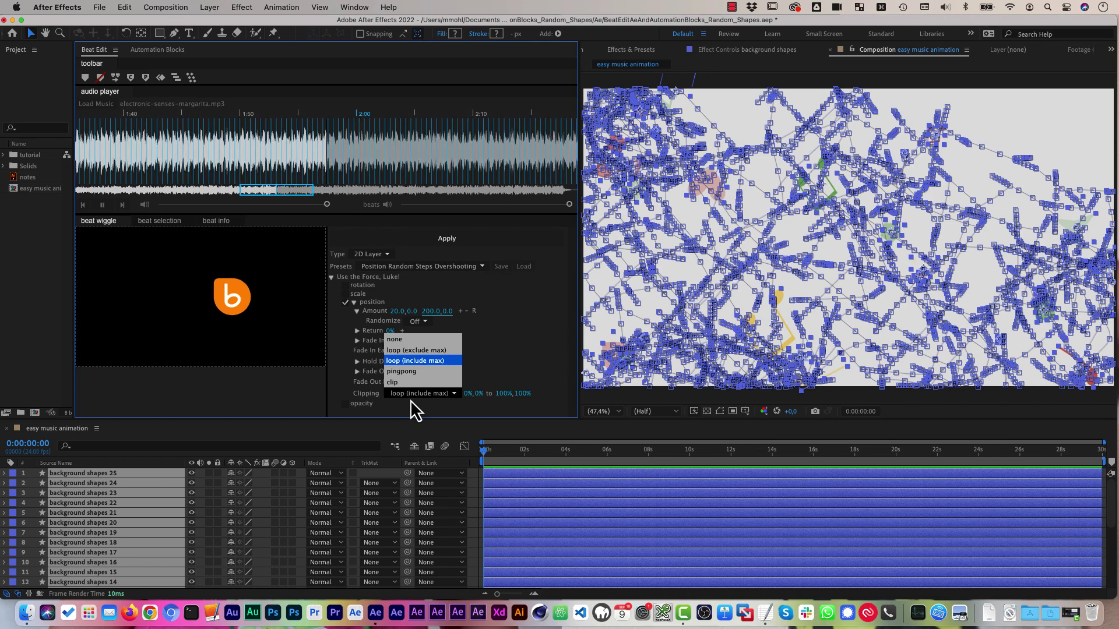
{"action": "left_click", "coordinate": [400, 342]}
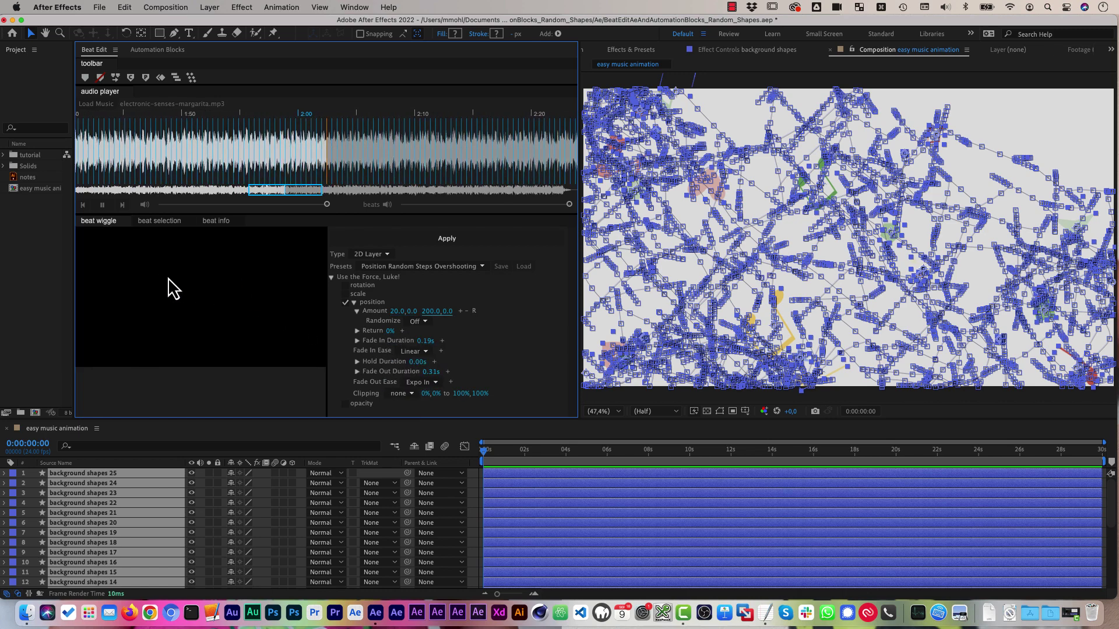
{"action": "left_click", "coordinate": [400, 394]}
{"action": "left_click", "coordinate": [401, 382]}
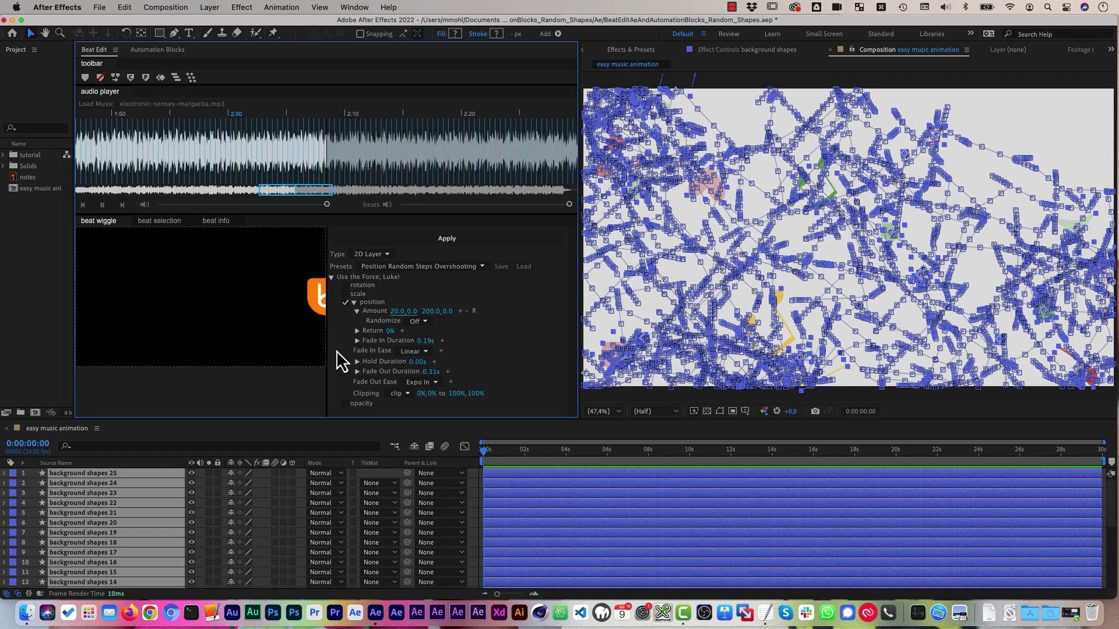
{"action": "left_click", "coordinate": [399, 394]}
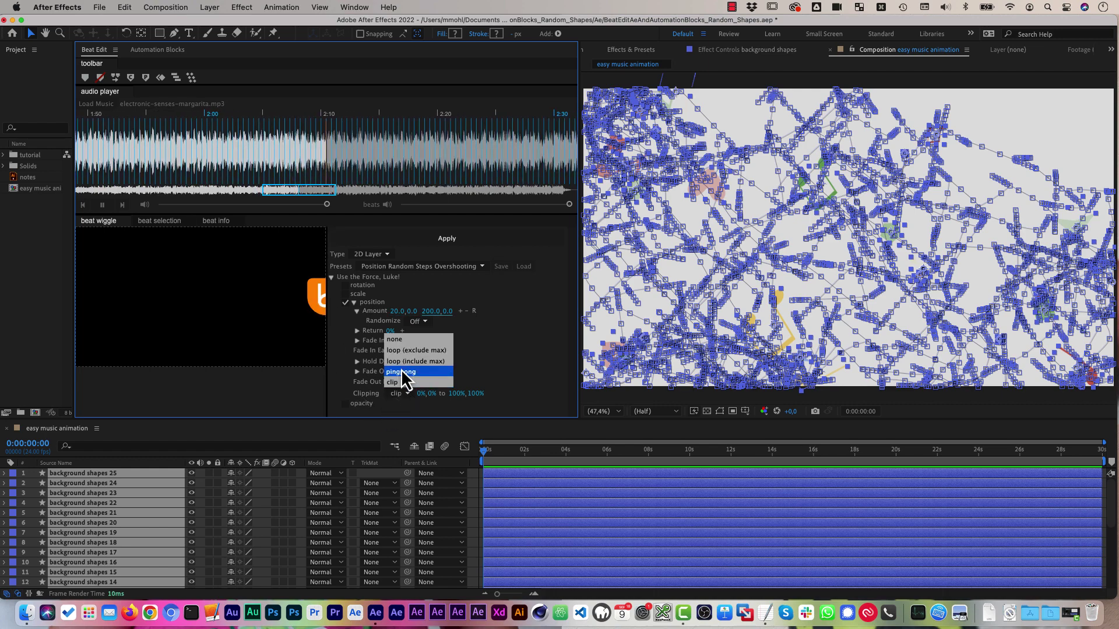
{"action": "left_click", "coordinate": [402, 363]}
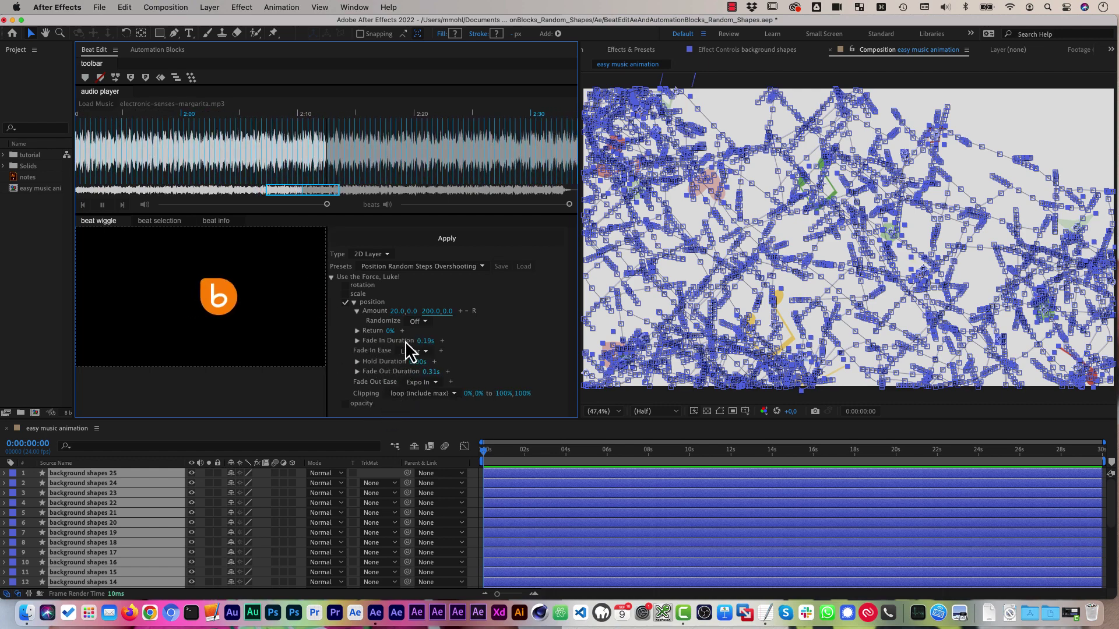
{"action": "left_click", "coordinate": [103, 205]}
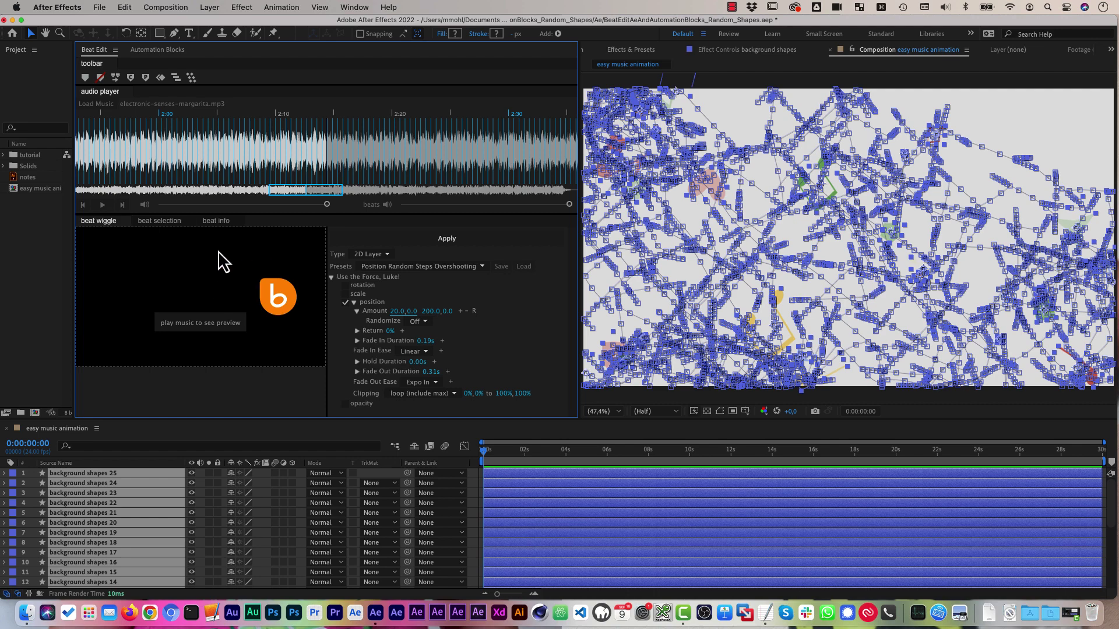
Select 1 beat every 4 evenly across the song and add a small amount of extra markers.
{"action": "left_click", "coordinate": [159, 221]}
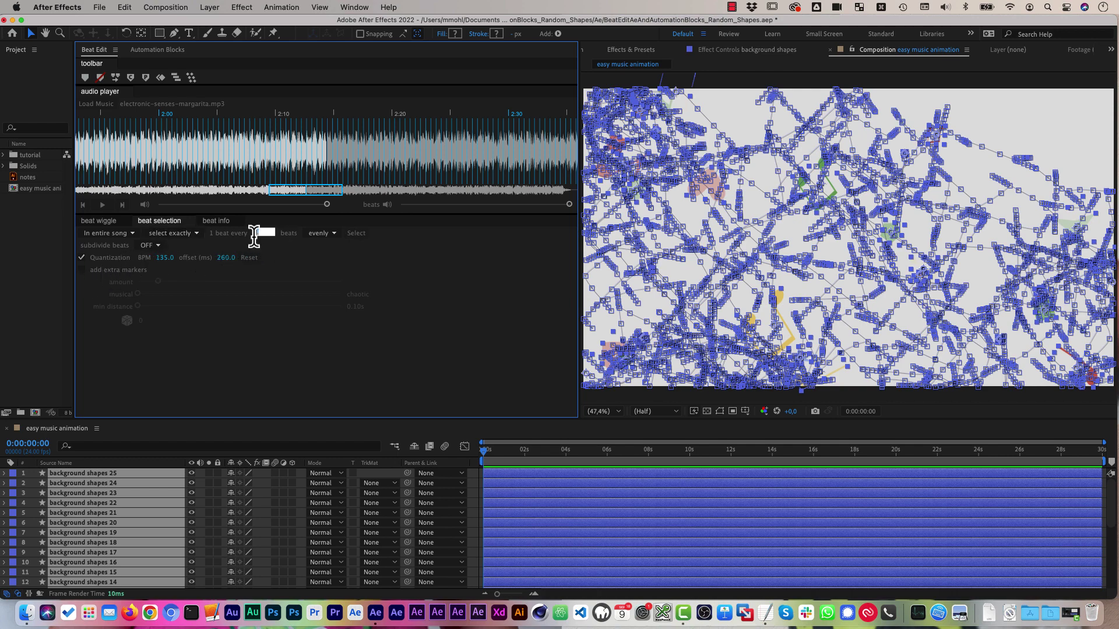
{"action": "left_click", "coordinate": [335, 234]}
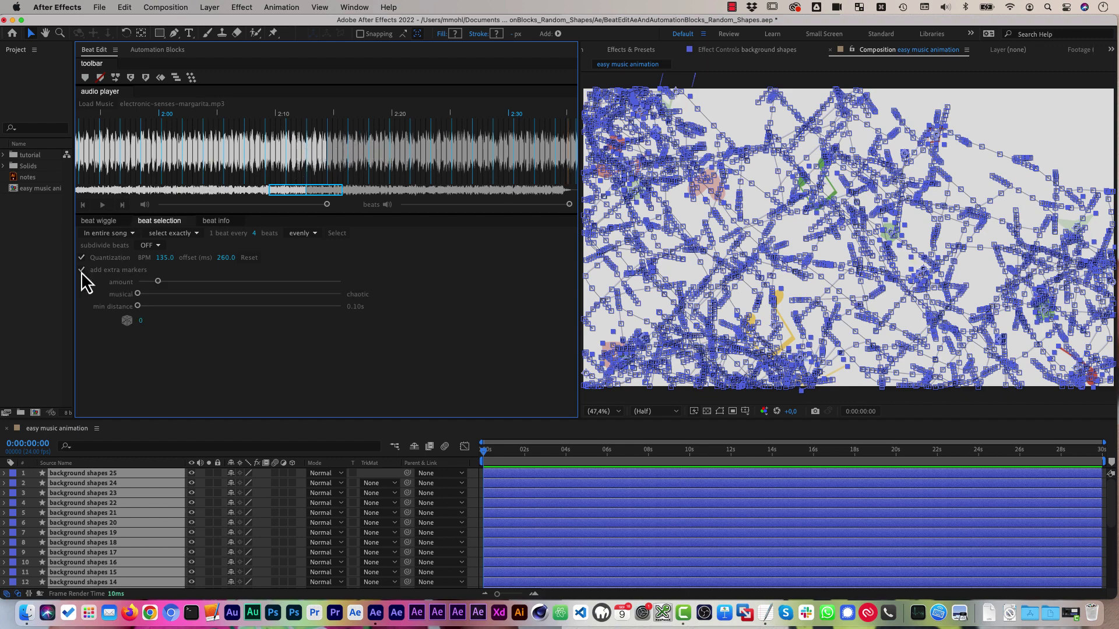
{"action": "mouse_move", "coordinate": [158, 284]}
{"action": "left_mouse_down"}
{"action": "mouse_move", "coordinate": [258, 285]}
{"action": "mouse_move", "coordinate": [162, 301]}
{"action": "left_mouse_up"}
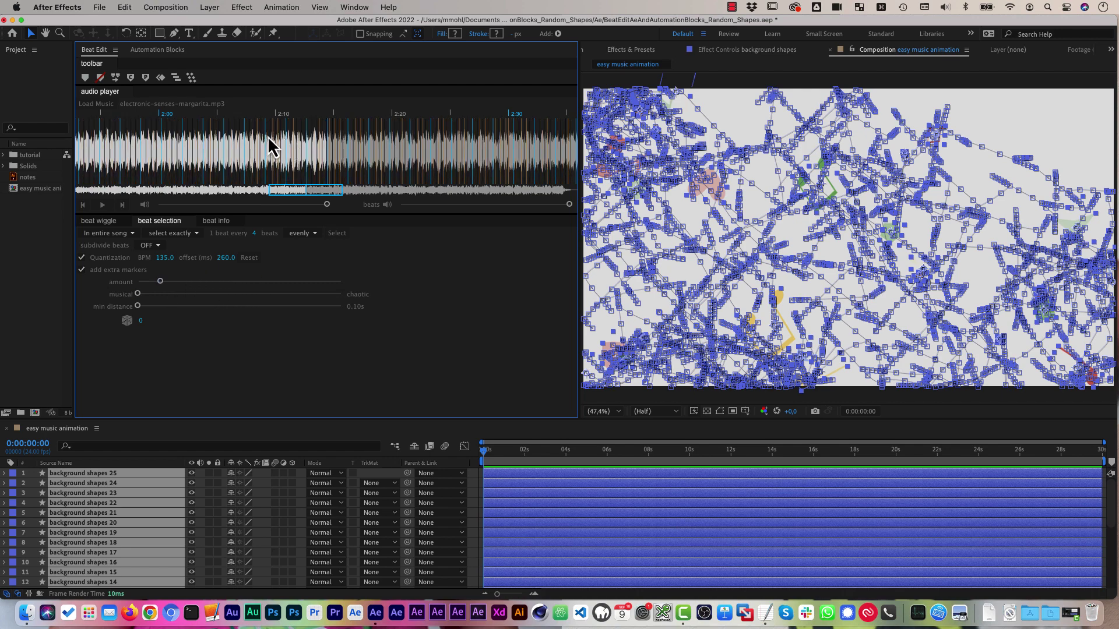